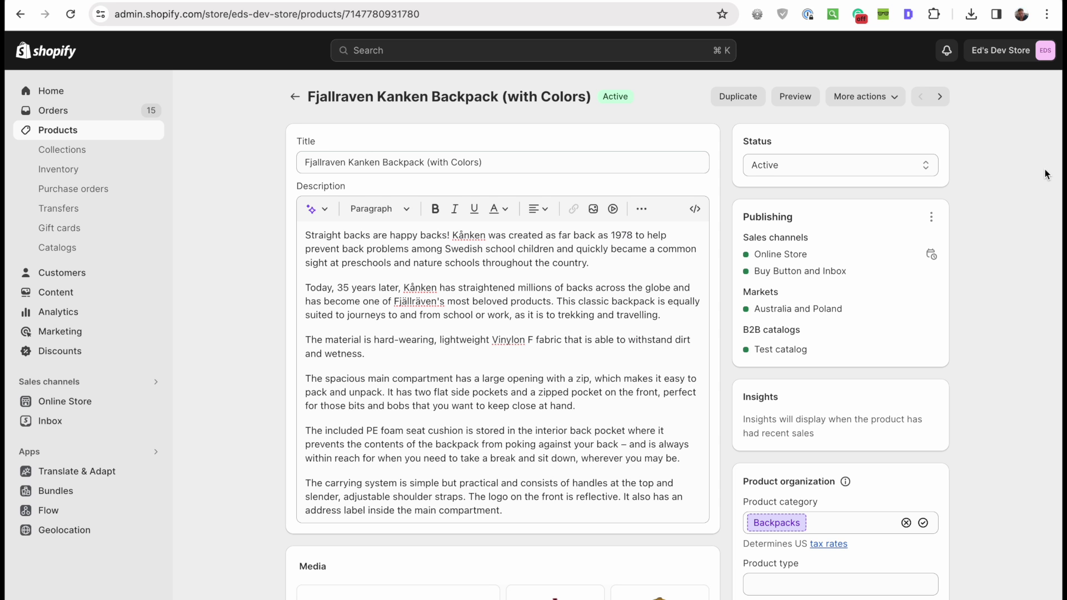
Step: Switch the Kanken Backpack's theme template from Default product to adidas, leaving it unsaved
scroll(1044, 174, down, 8)
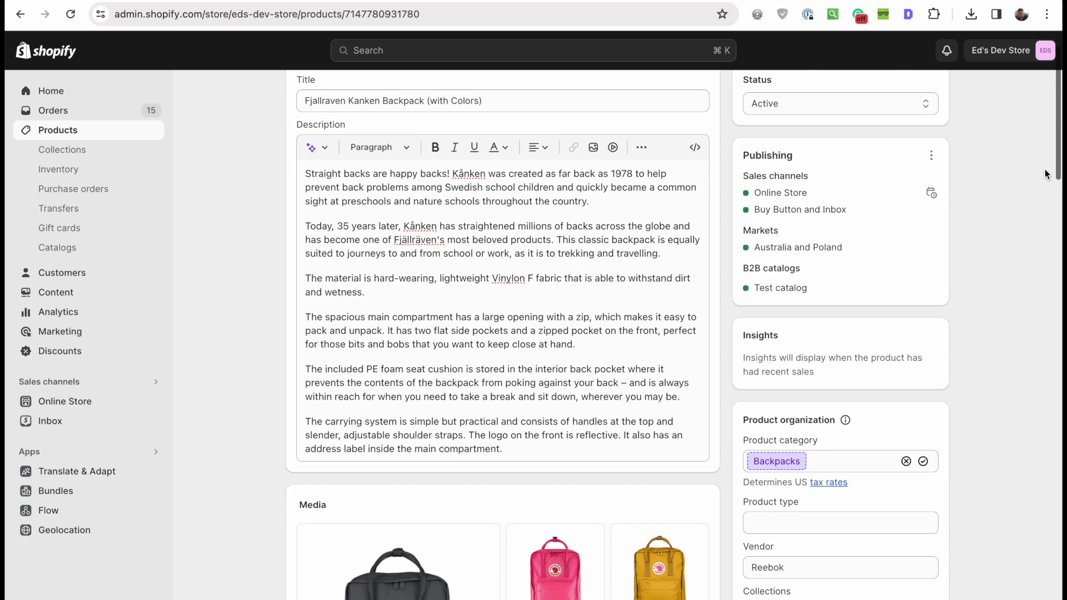
click(828, 371)
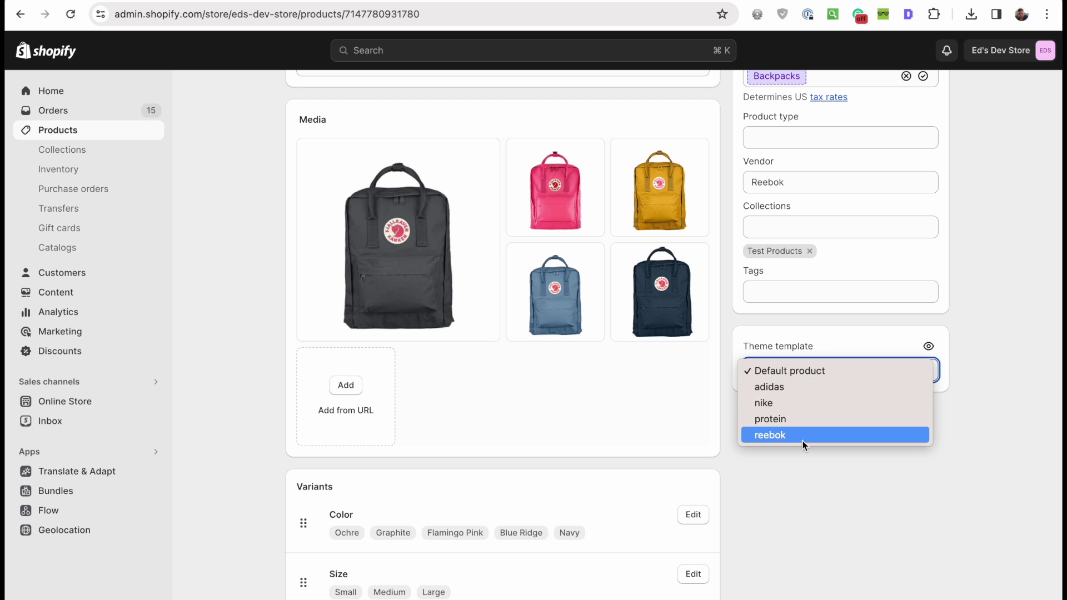
click(978, 395)
scroll(694, 358, up, 8)
scroll(693, 358, down, 8)
click(800, 349)
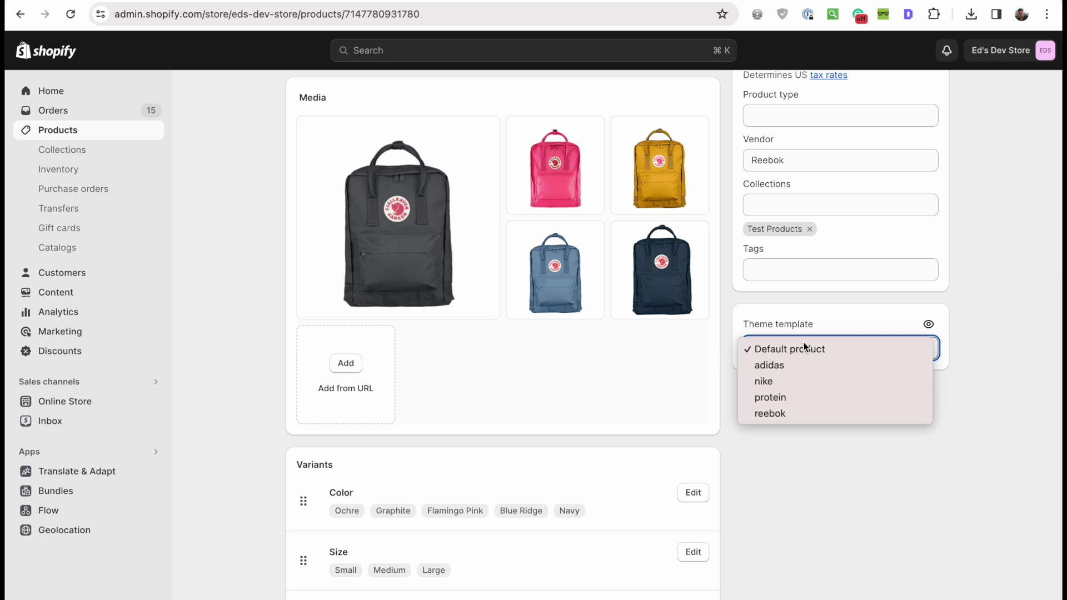
click(796, 365)
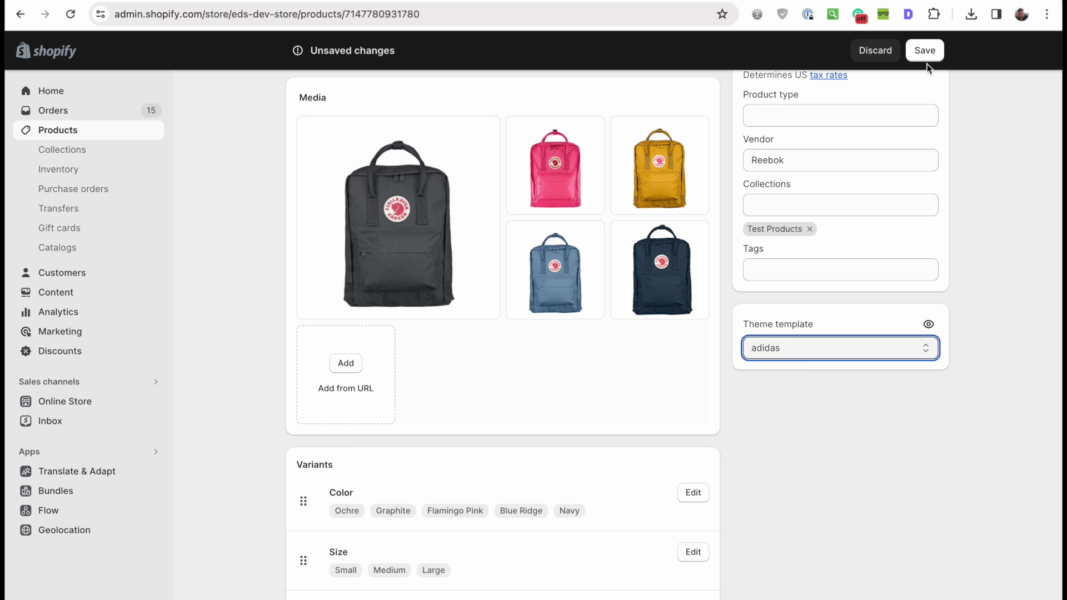
scroll(988, 270, up, 8)
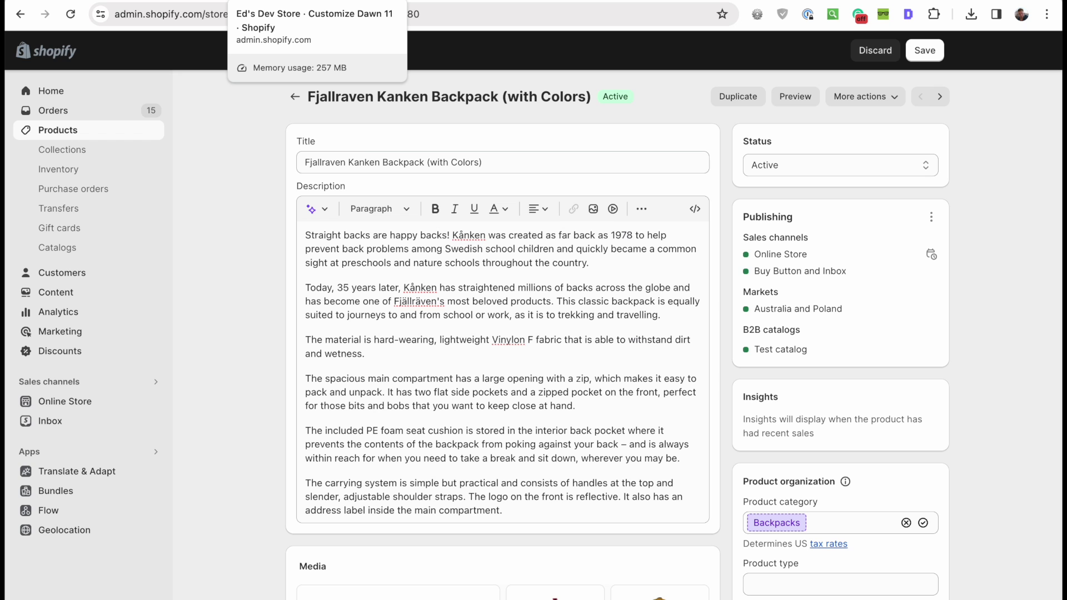
scroll(281, 160, down, 10)
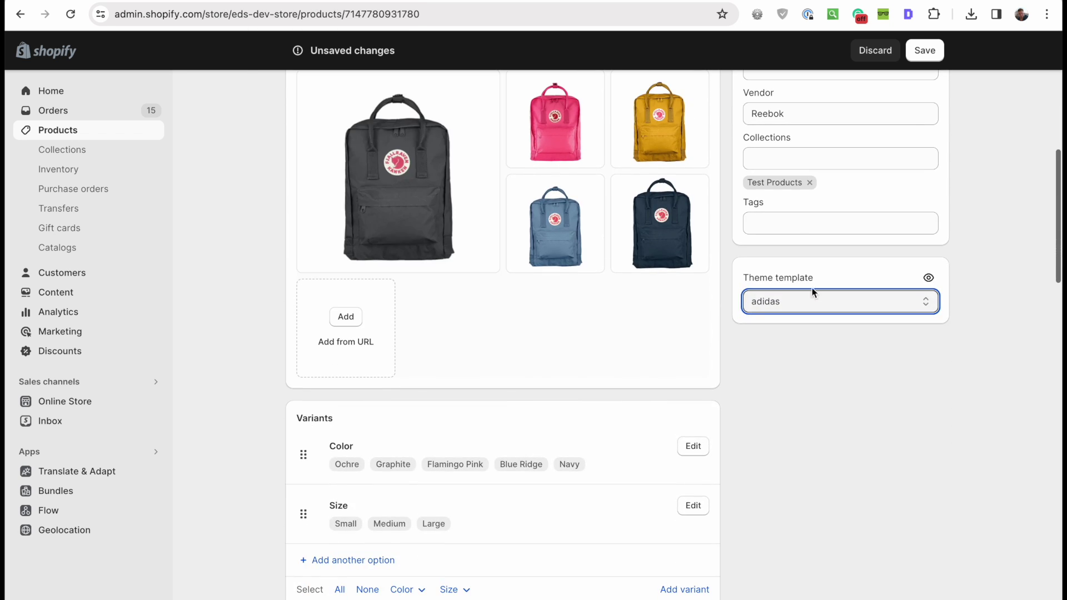
click(822, 300)
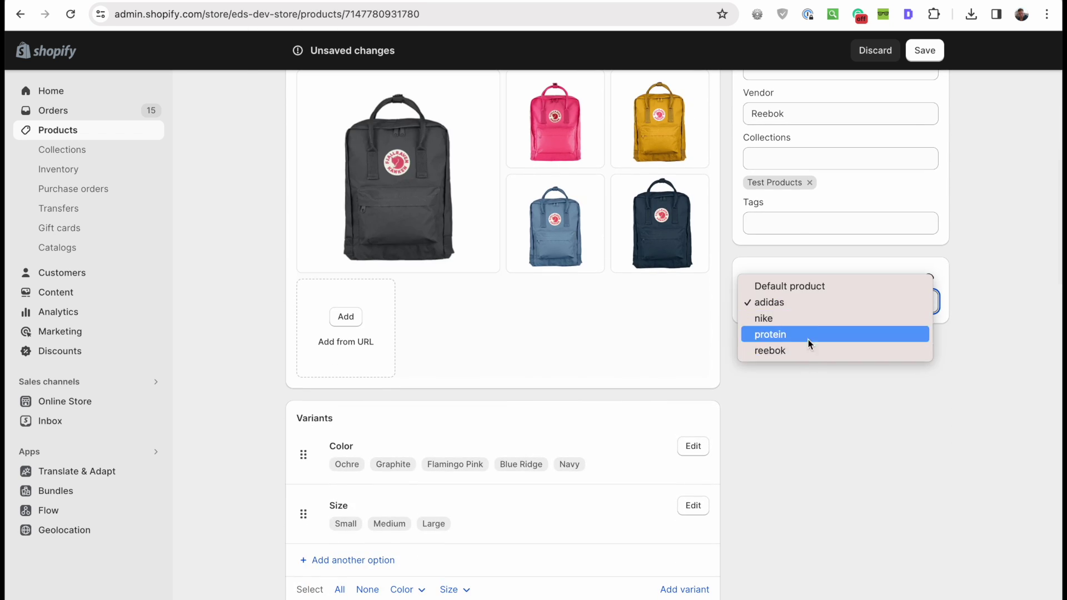
click(800, 405)
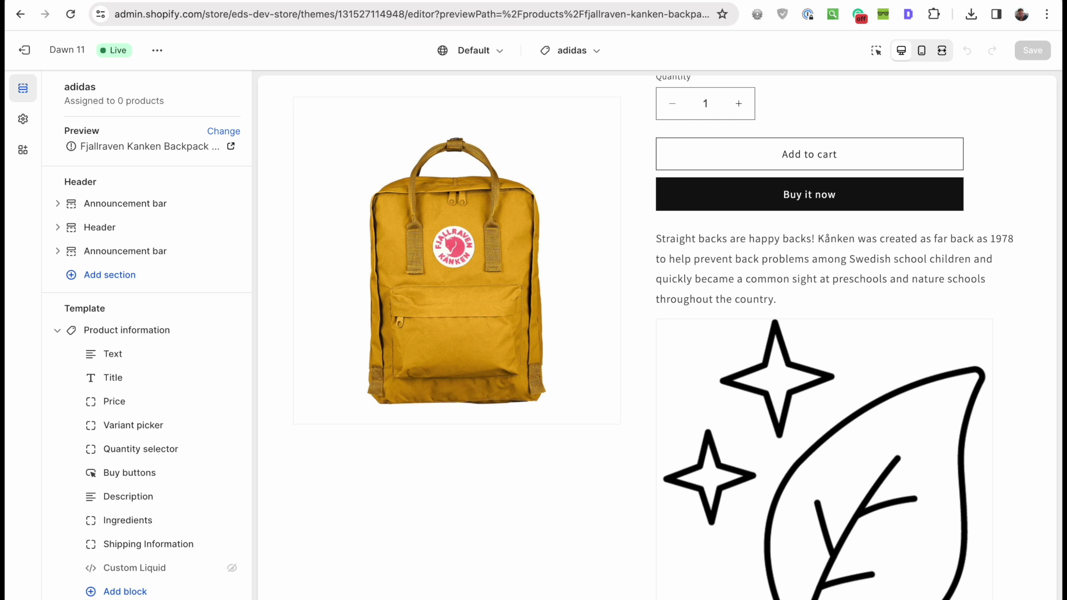
Step: In the theme editor, browse the Products pages for previewing the adidas template
click(571, 51)
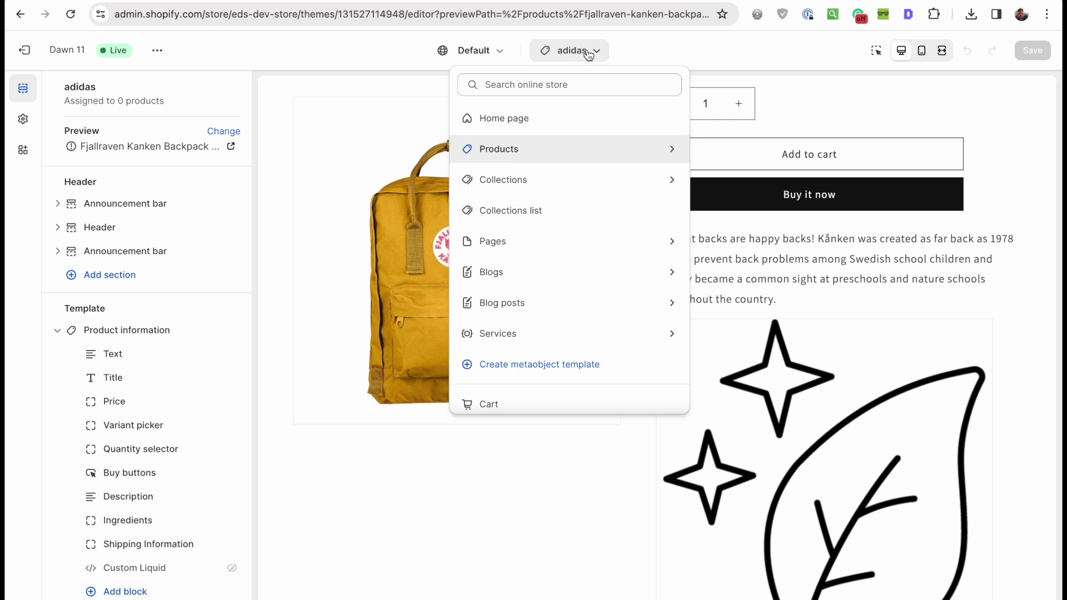
click(597, 147)
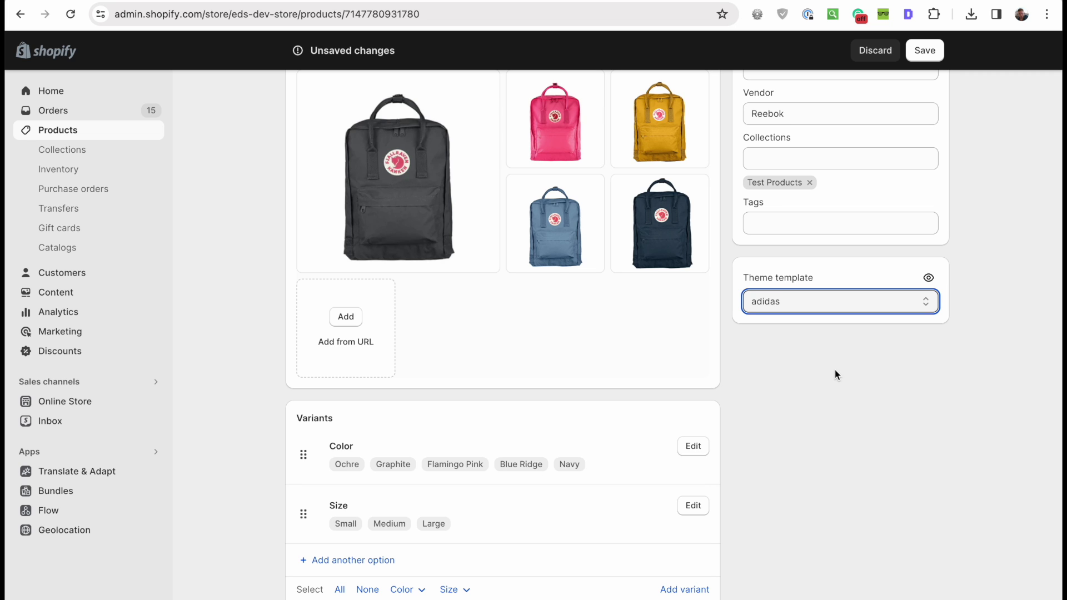
Step: Confirm the backpack still uses adidas and return to the full Products list
click(827, 303)
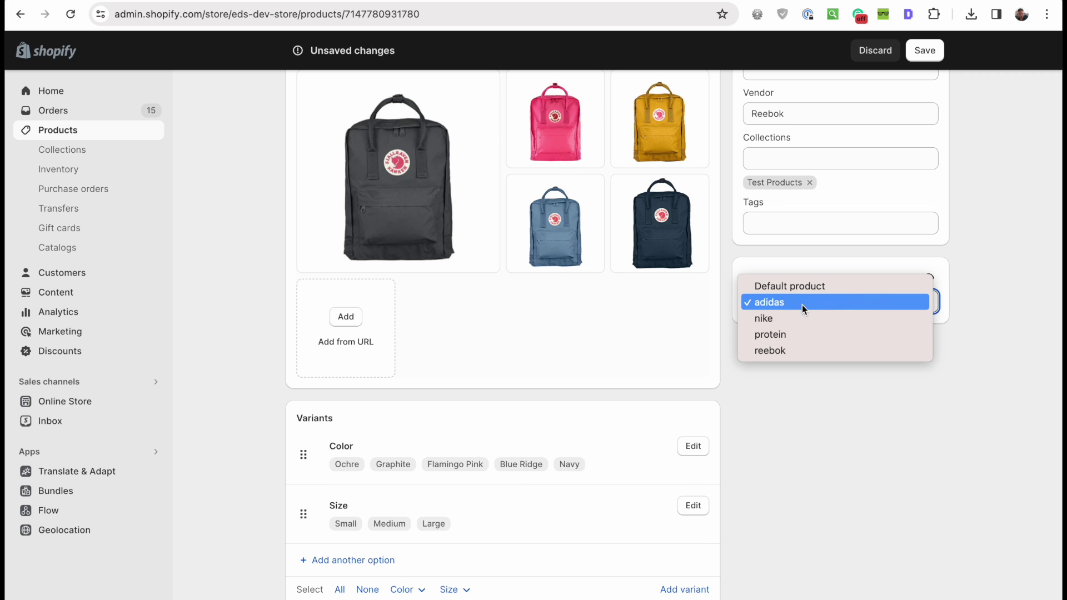
click(964, 324)
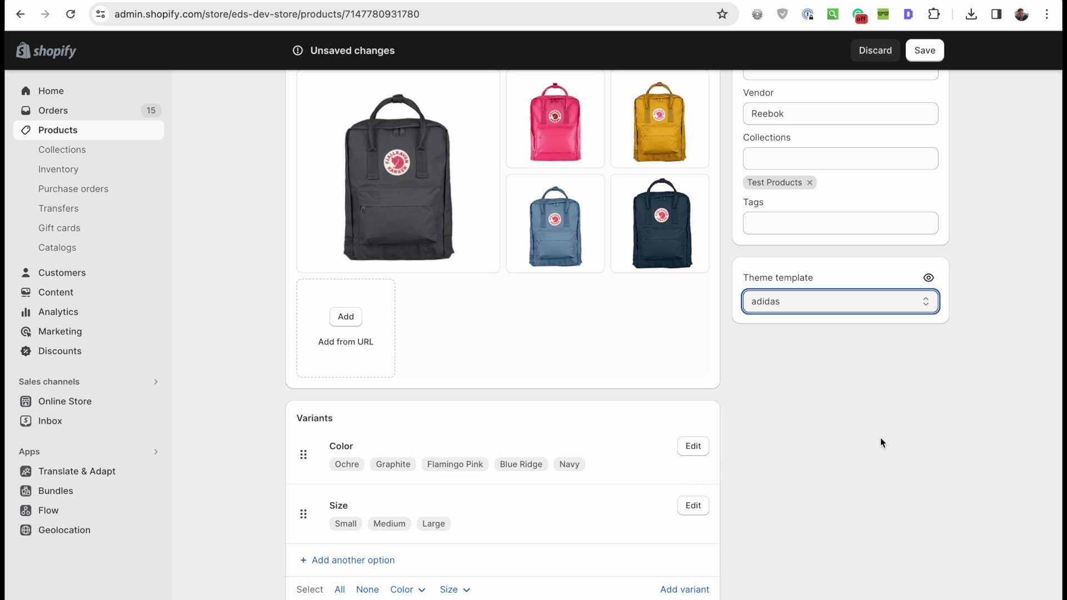
key(super+Left)
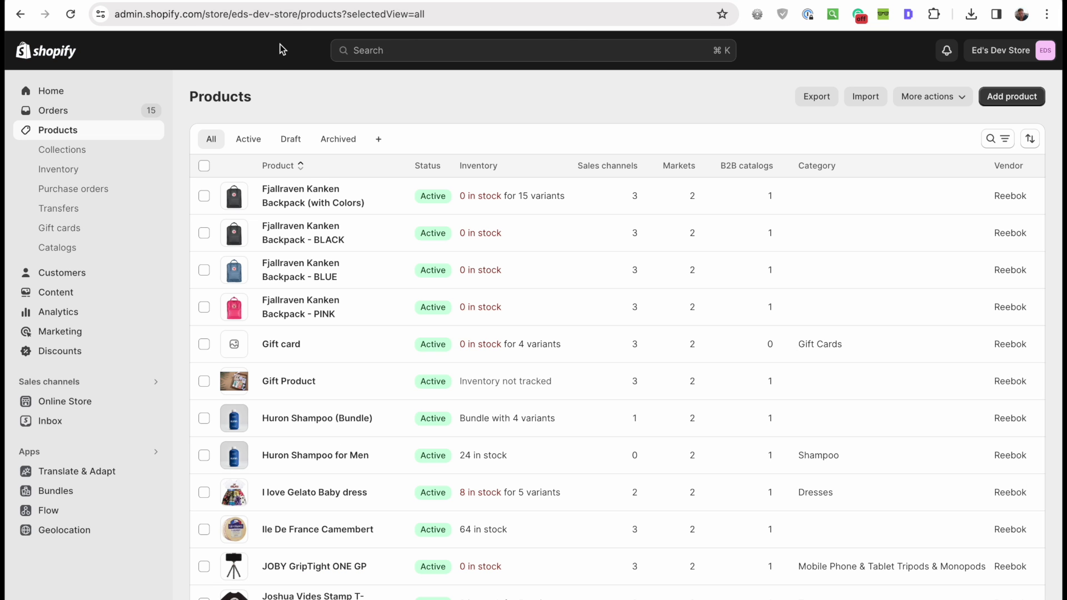
Step: Select all store products, clear that selection, and bring up product search and filters
click(203, 166)
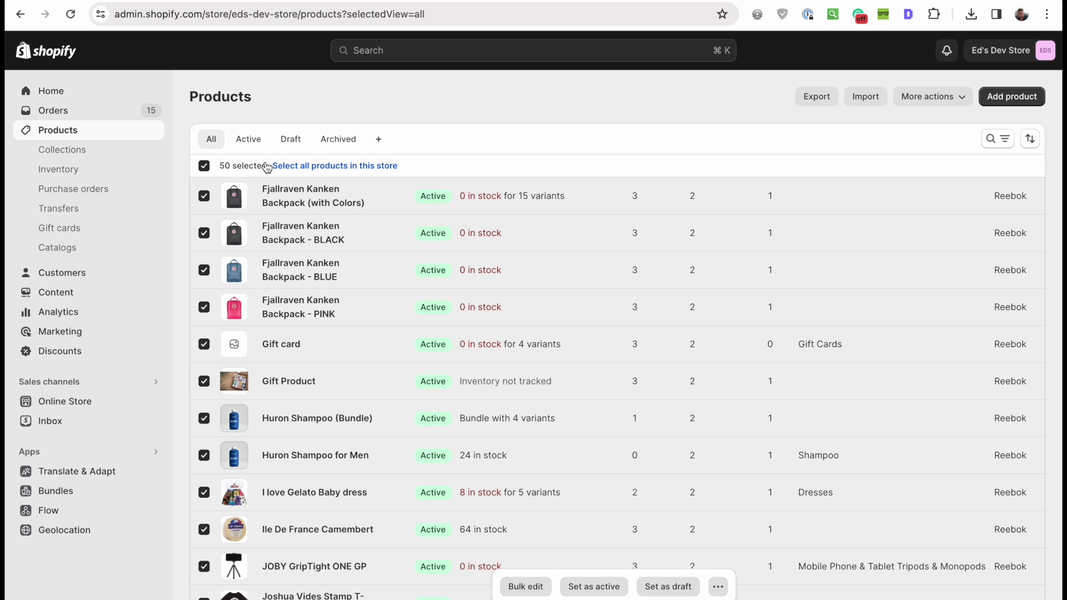
click(311, 167)
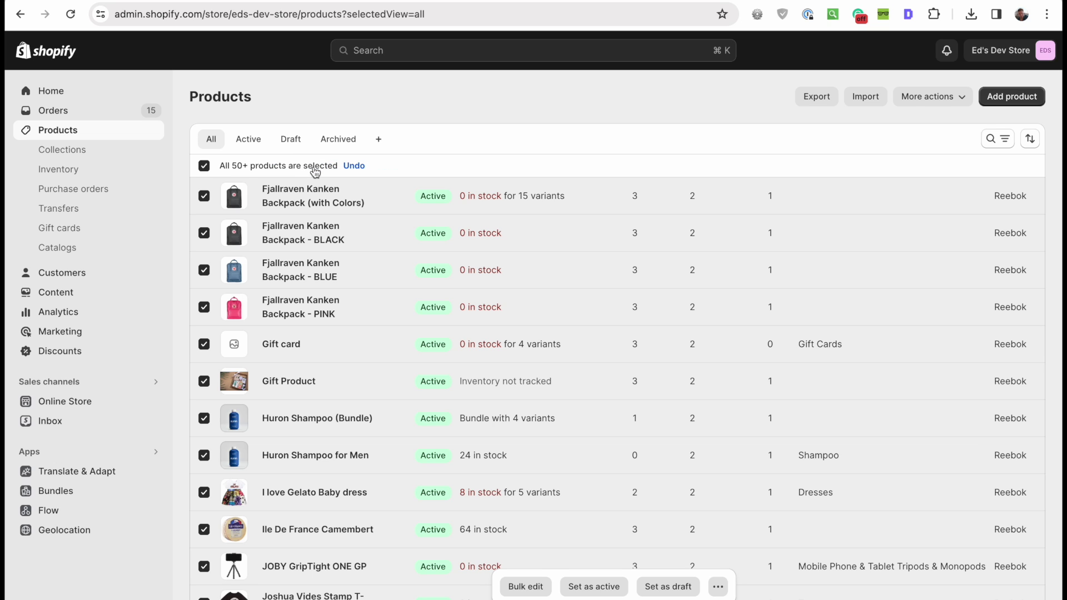
click(525, 587)
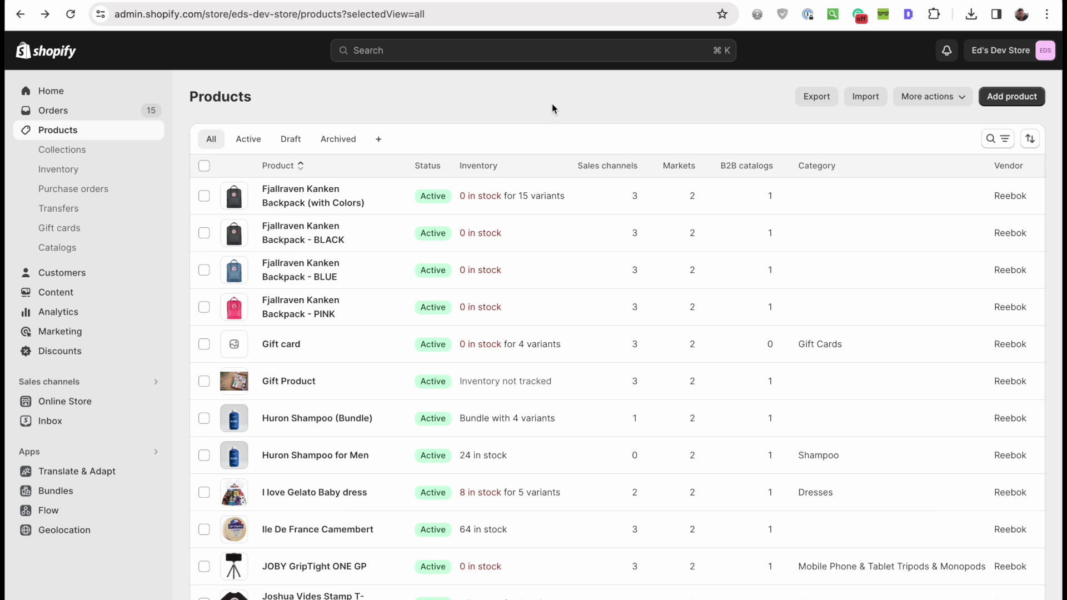
click(999, 139)
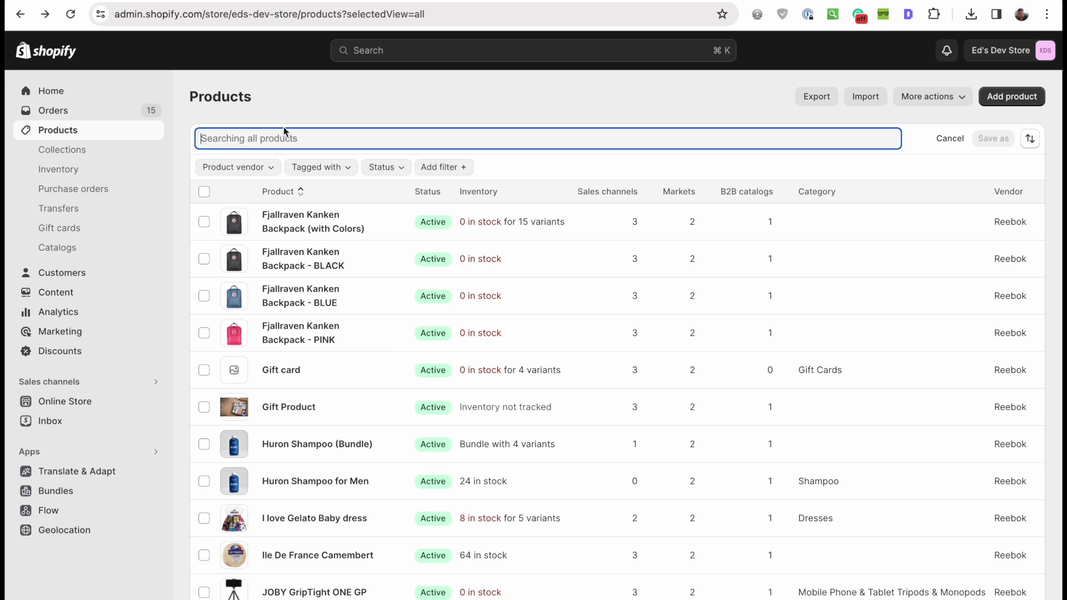
Step: Filter products to vendor Nike and open all 29 in the bulk editor
click(238, 167)
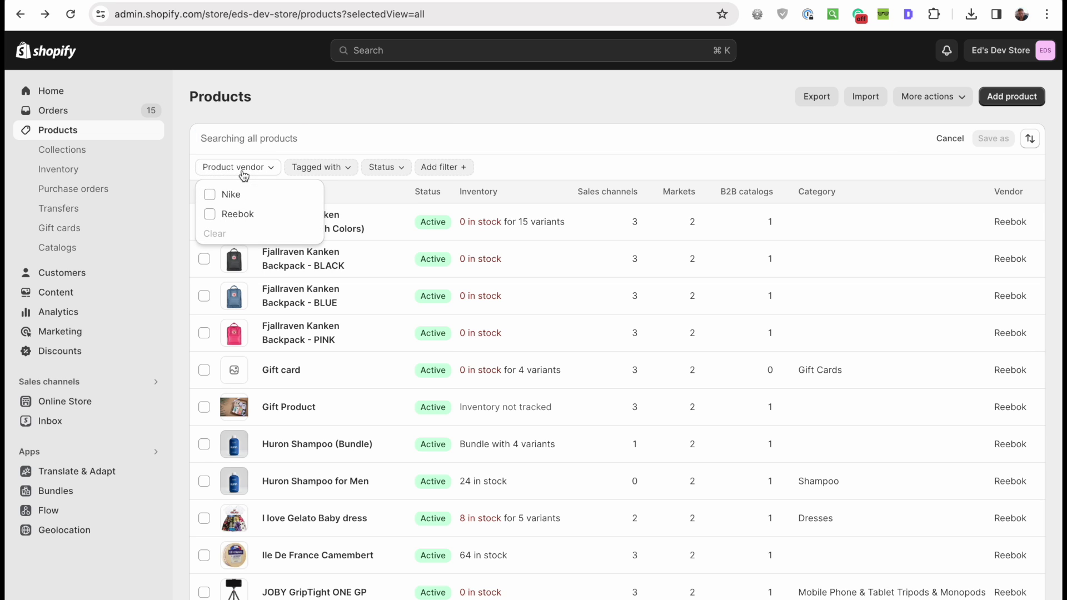
click(210, 195)
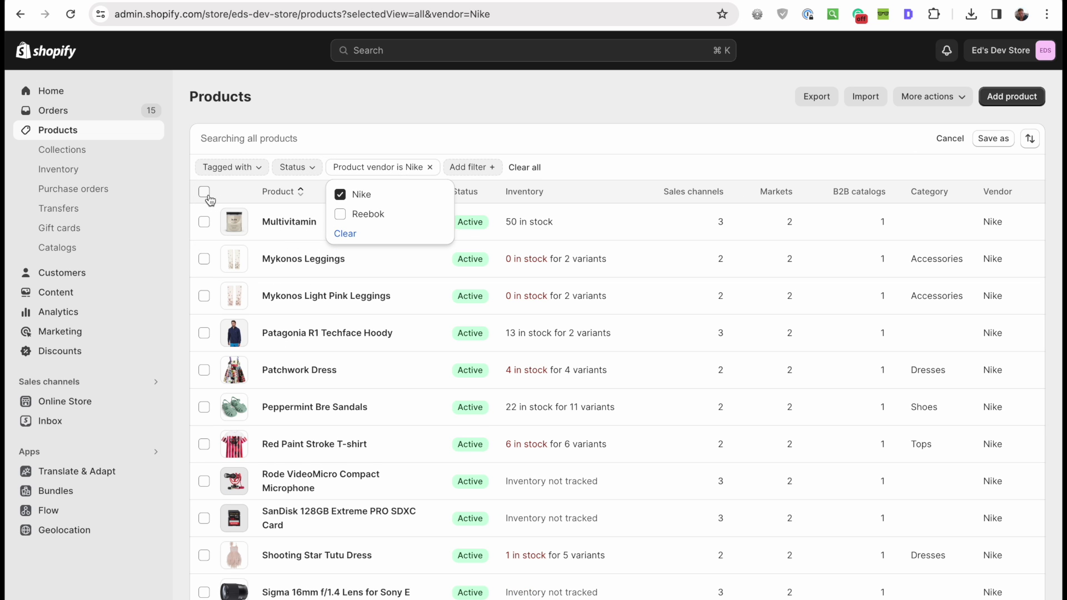
click(578, 123)
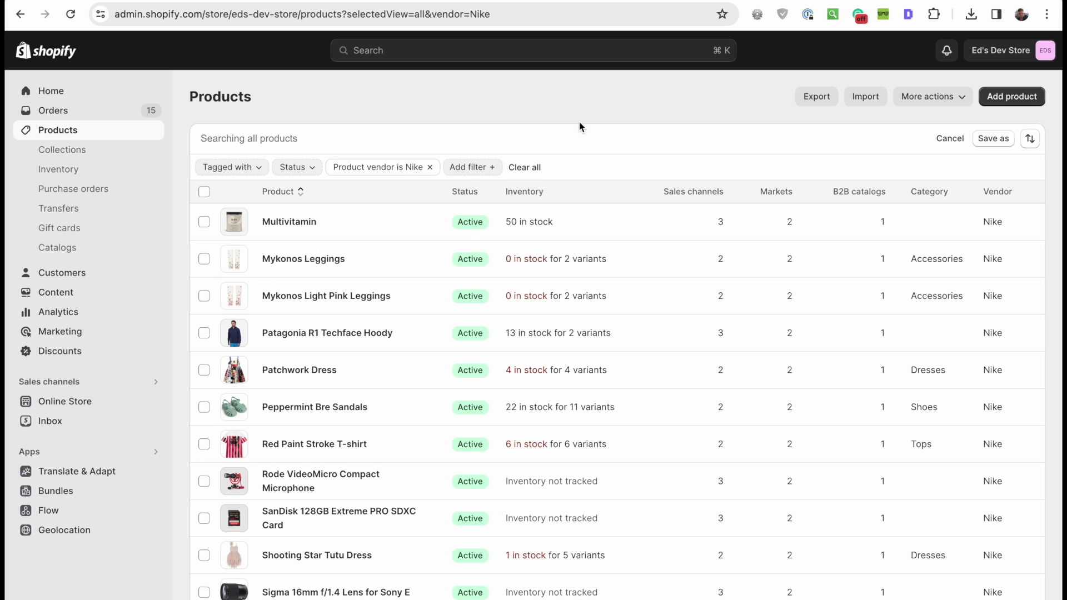
click(204, 192)
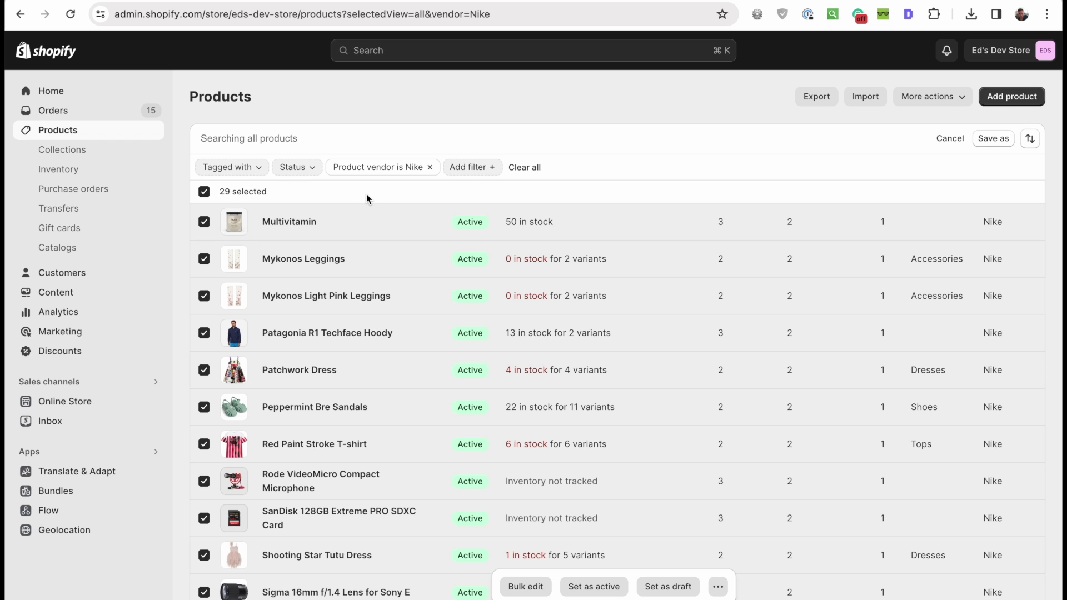
click(538, 589)
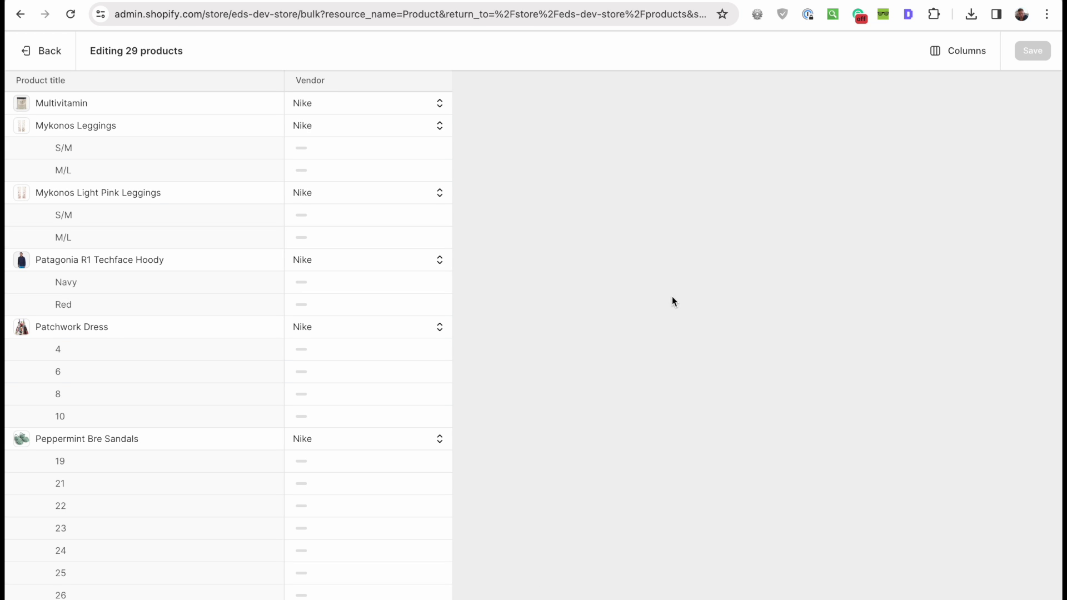
click(964, 61)
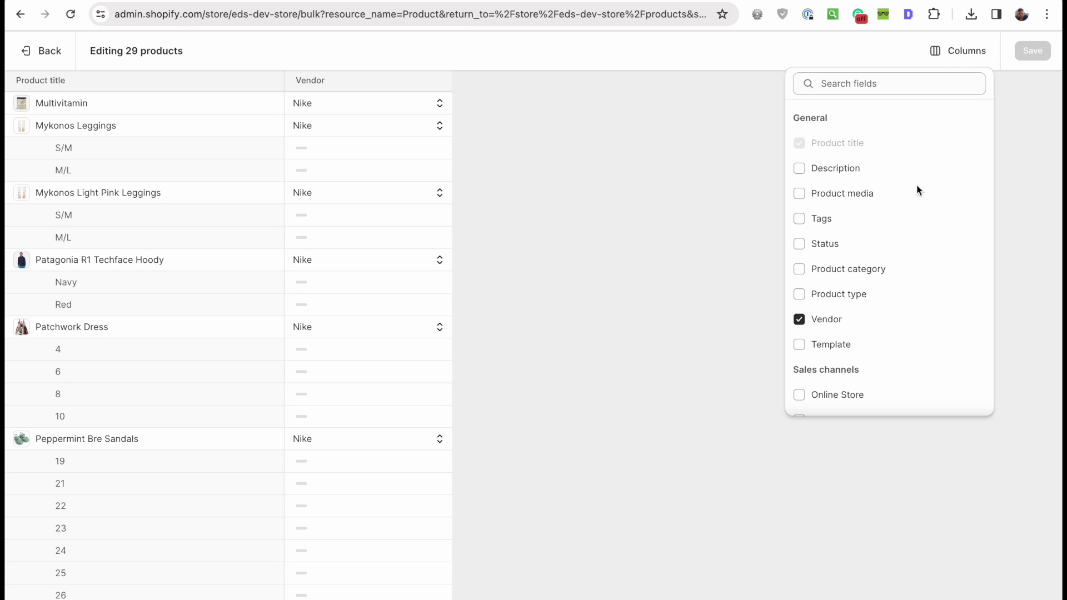
click(858, 195)
click(821, 221)
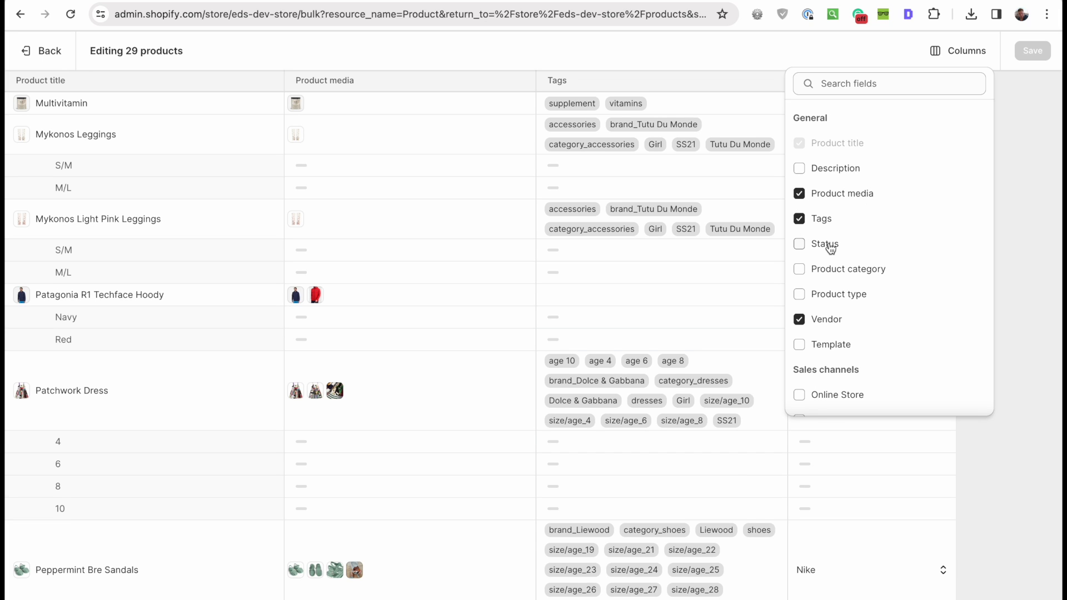
click(1058, 130)
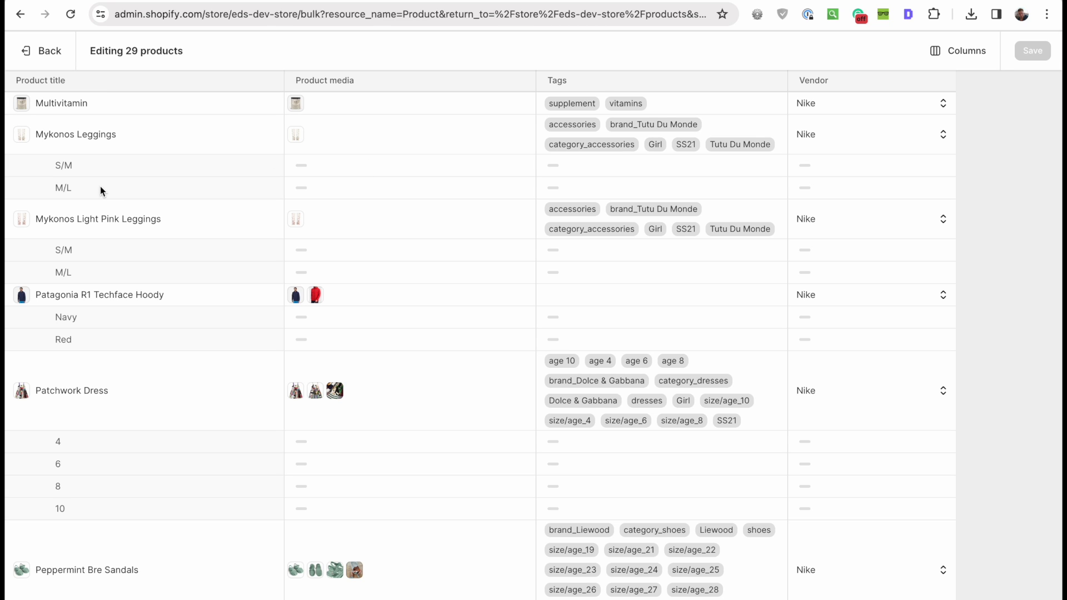
click(951, 52)
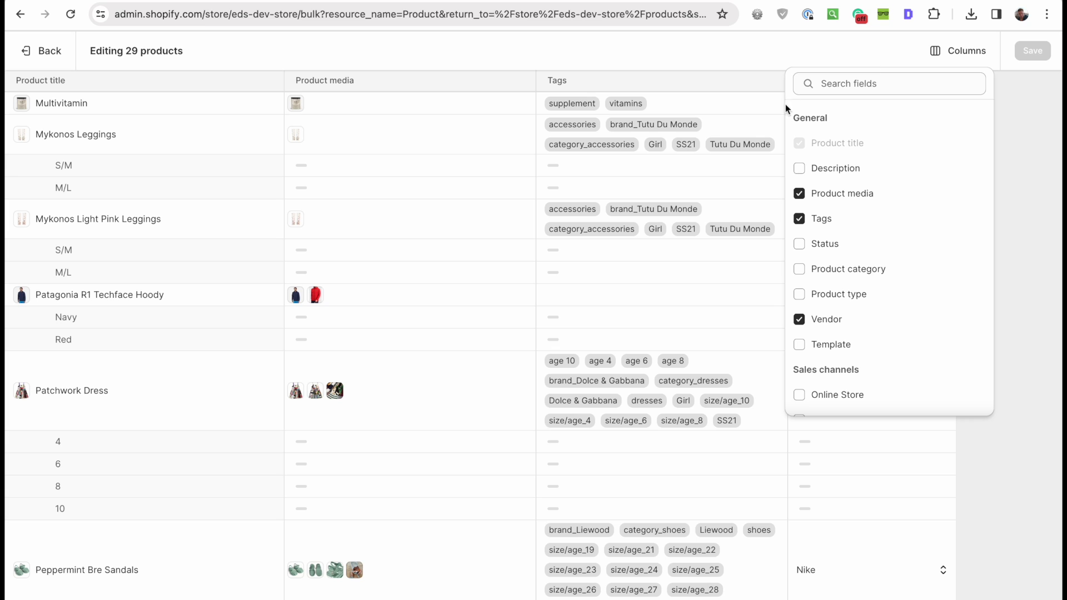
click(819, 222)
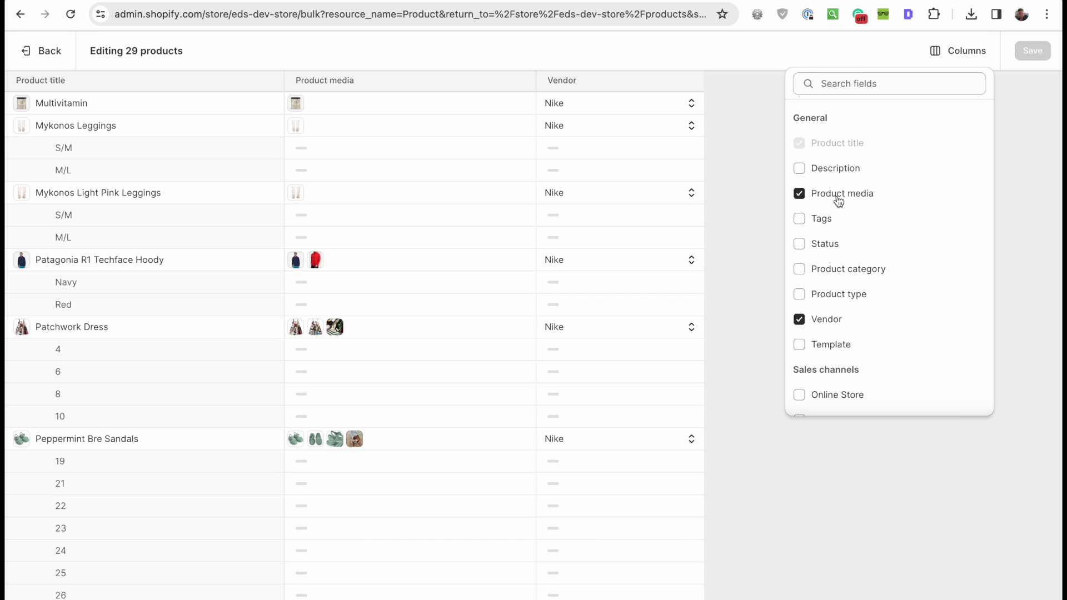
click(838, 200)
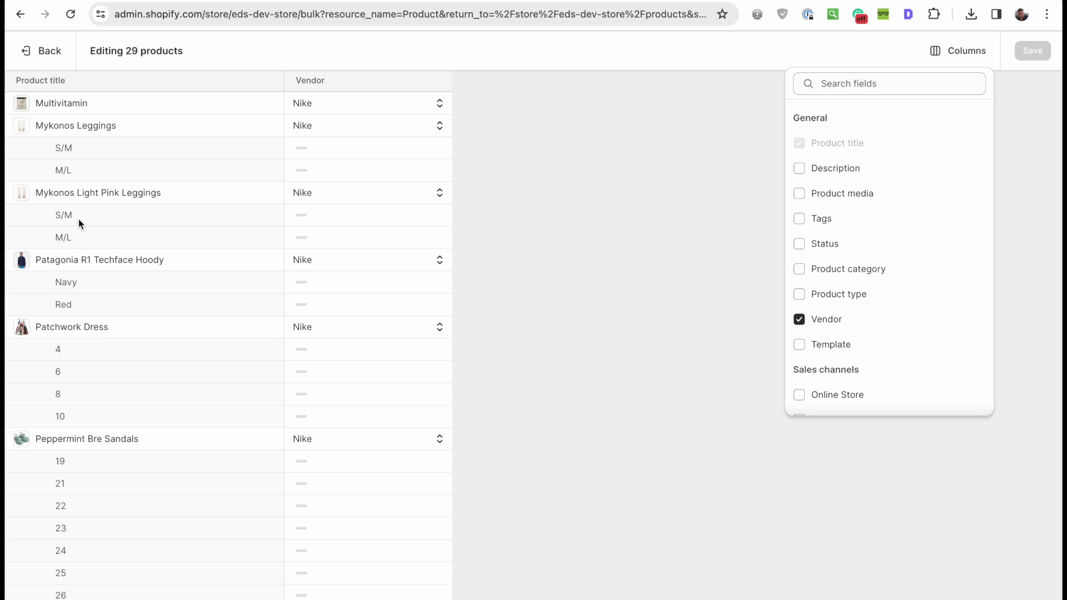
scroll(922, 295, down, 15)
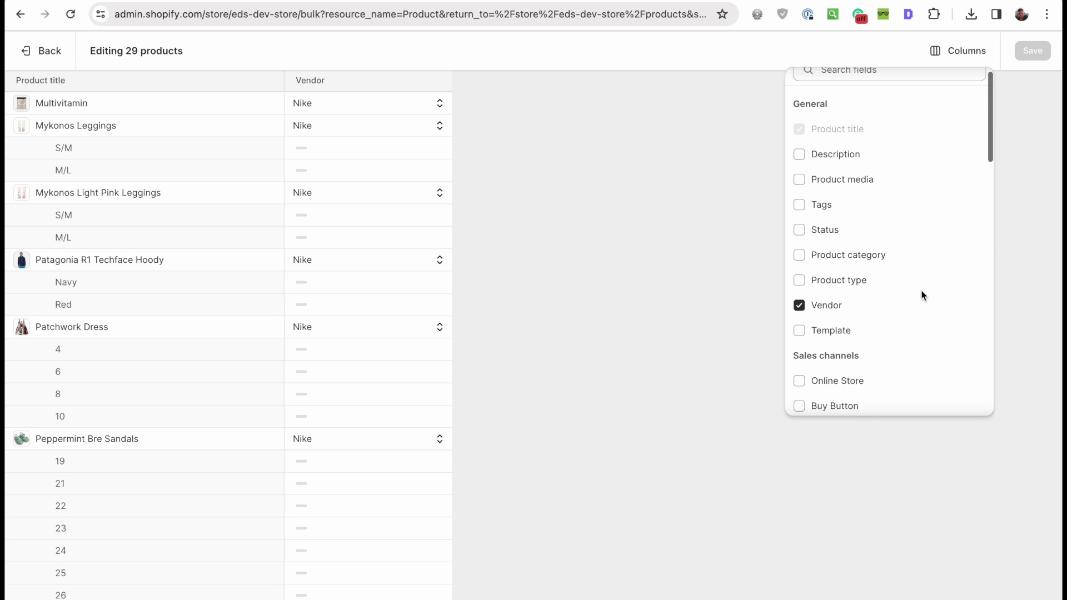
click(662, 276)
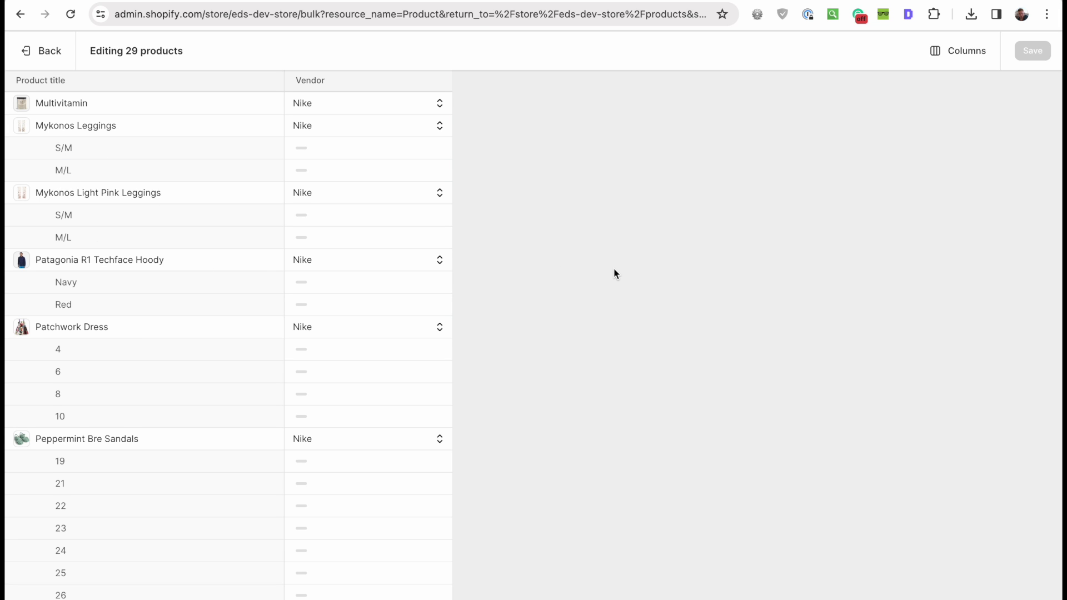
scroll(614, 269, down, 2)
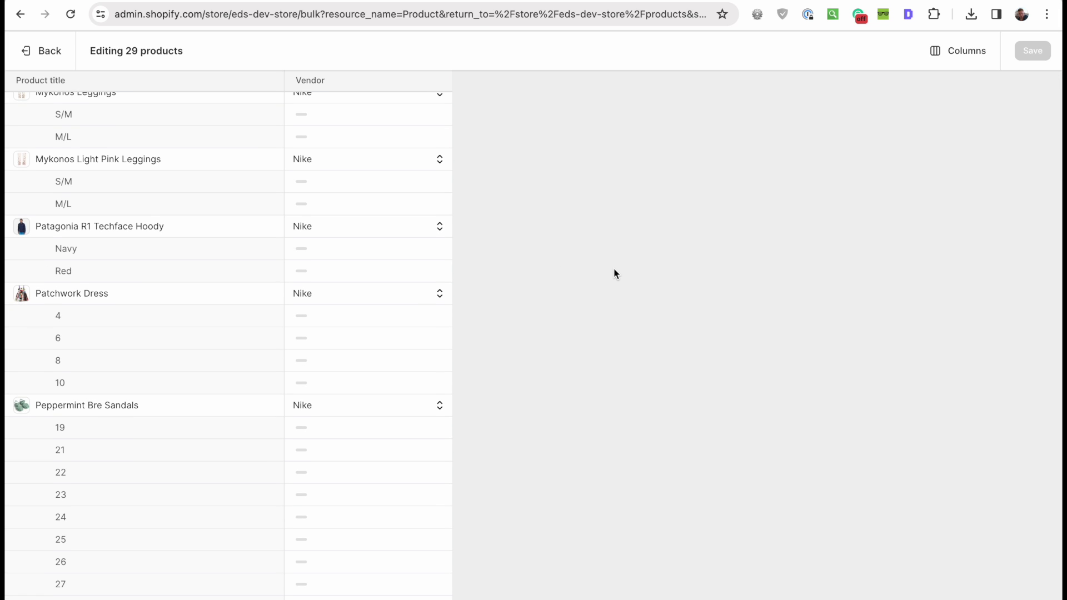
scroll(614, 269, up, 2)
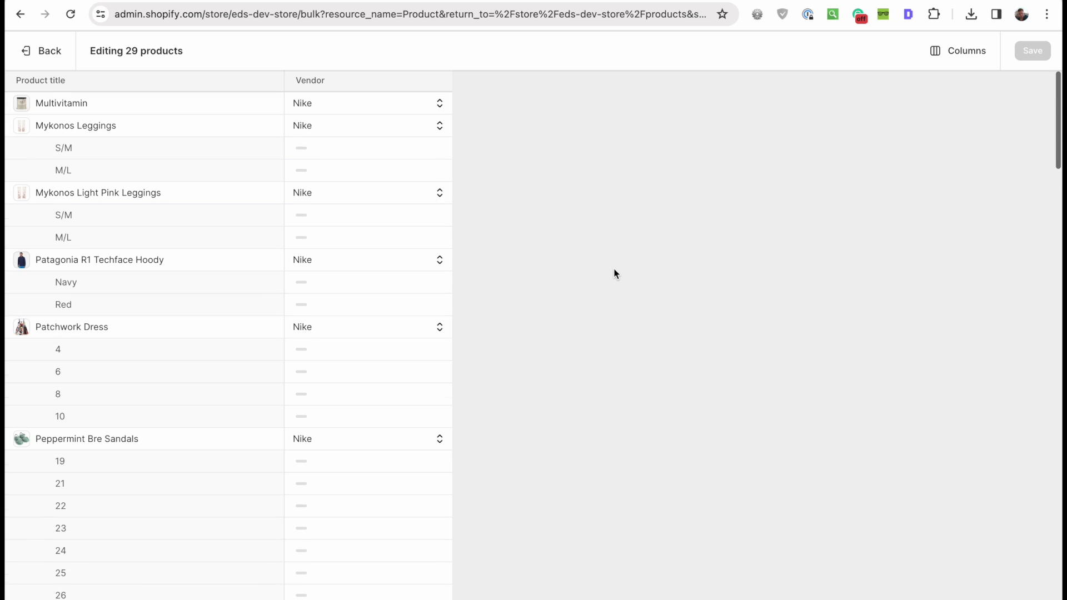
scroll(614, 269, down, 20)
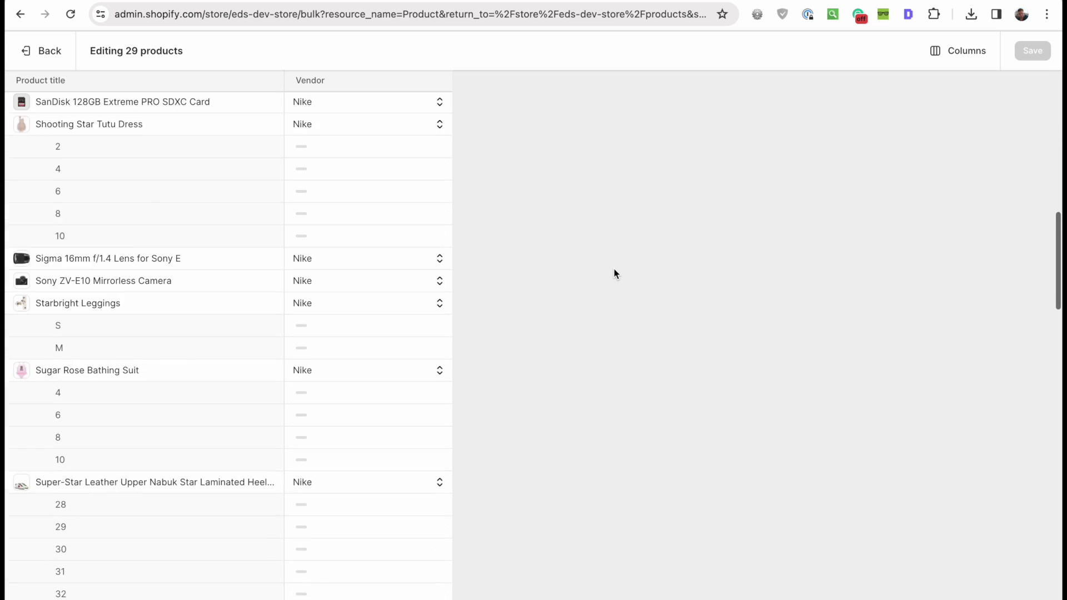
scroll(613, 272, down, 15)
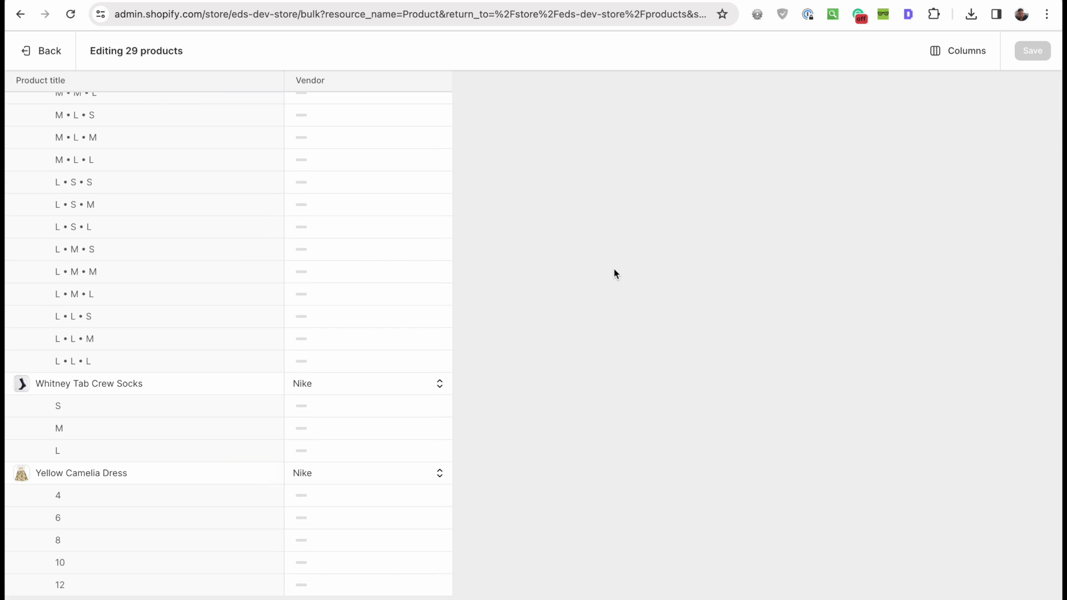
scroll(613, 272, up, 9)
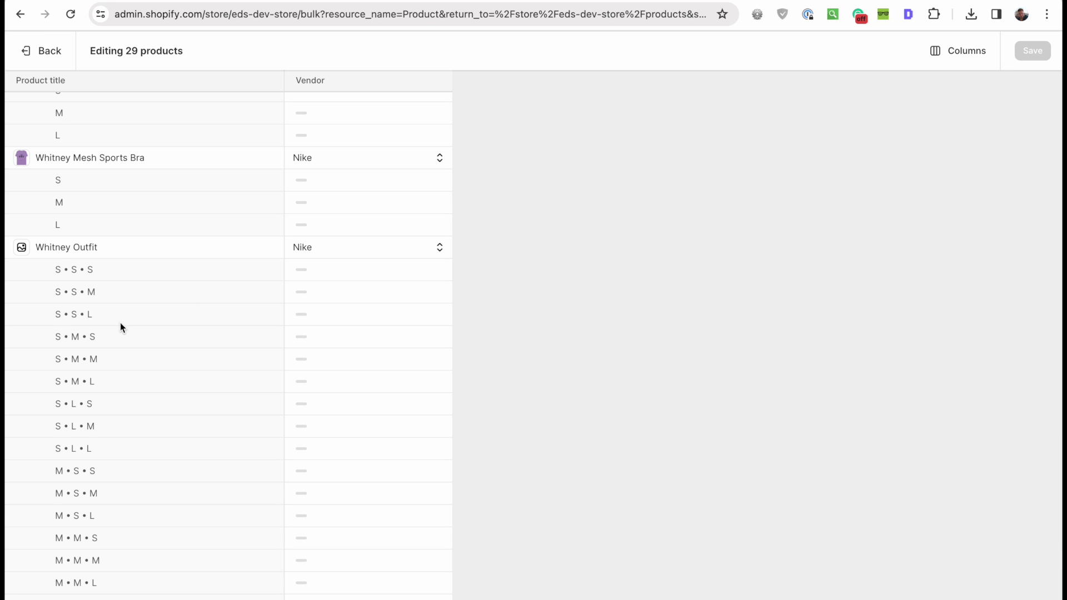
scroll(121, 300, down, 2)
scroll(110, 436, down, 4)
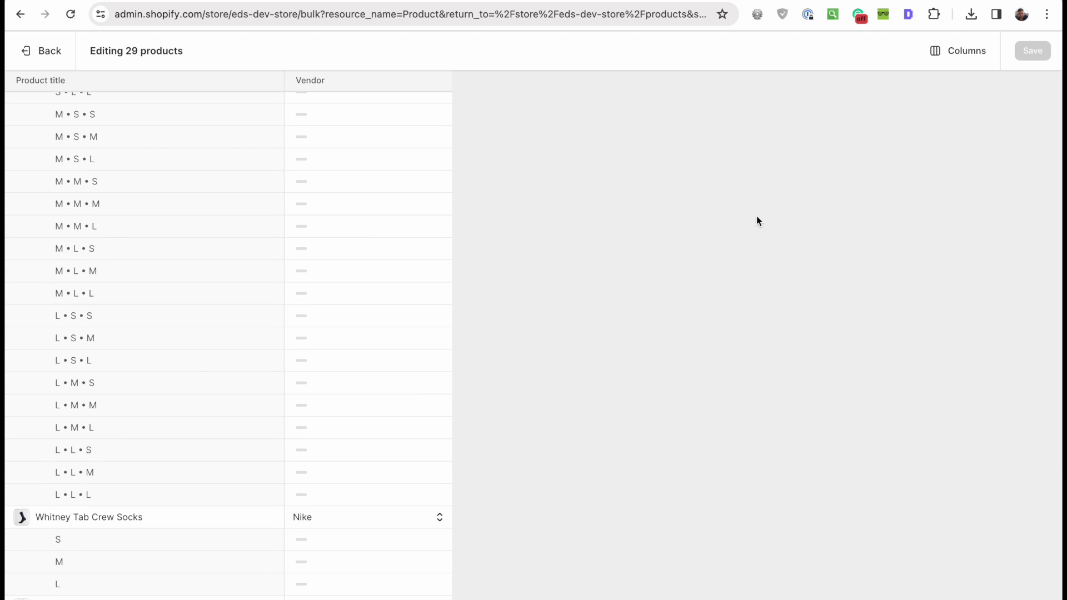
Step: Add the Template column to the bulk editor table
click(963, 58)
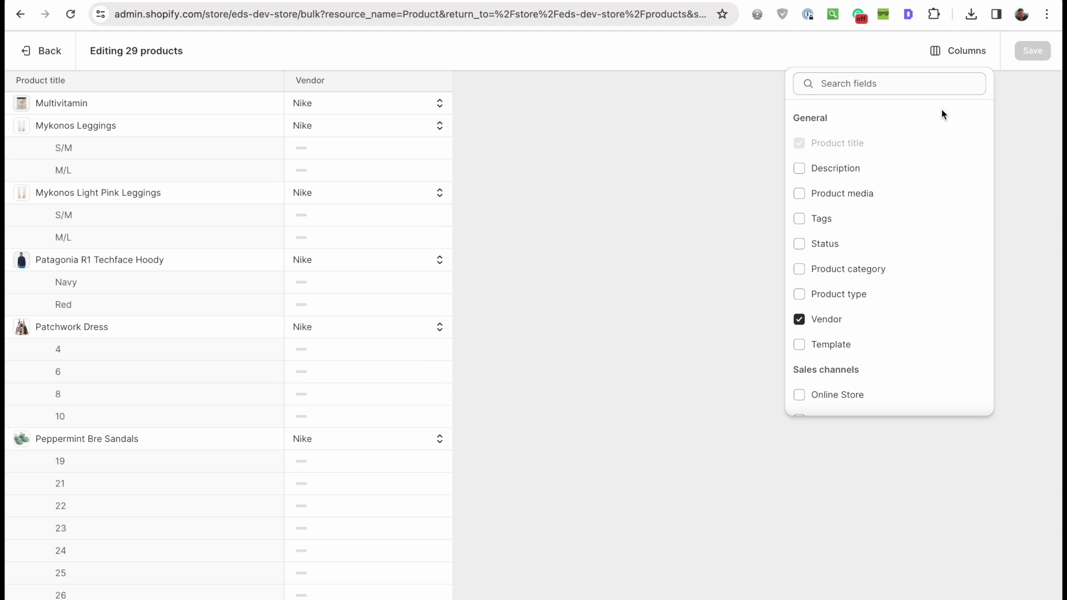
click(801, 346)
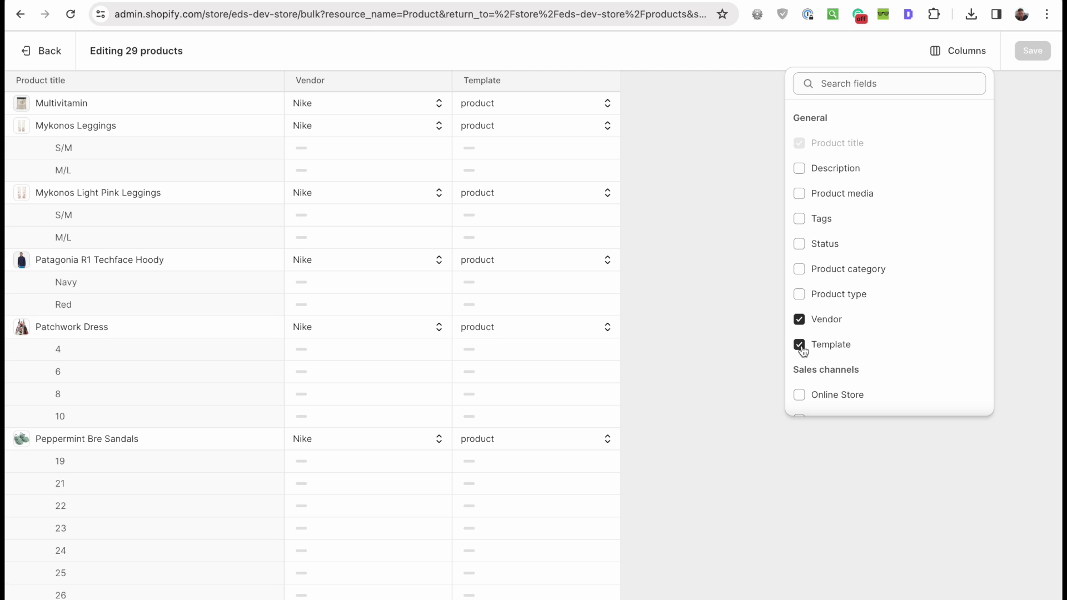
click(758, 318)
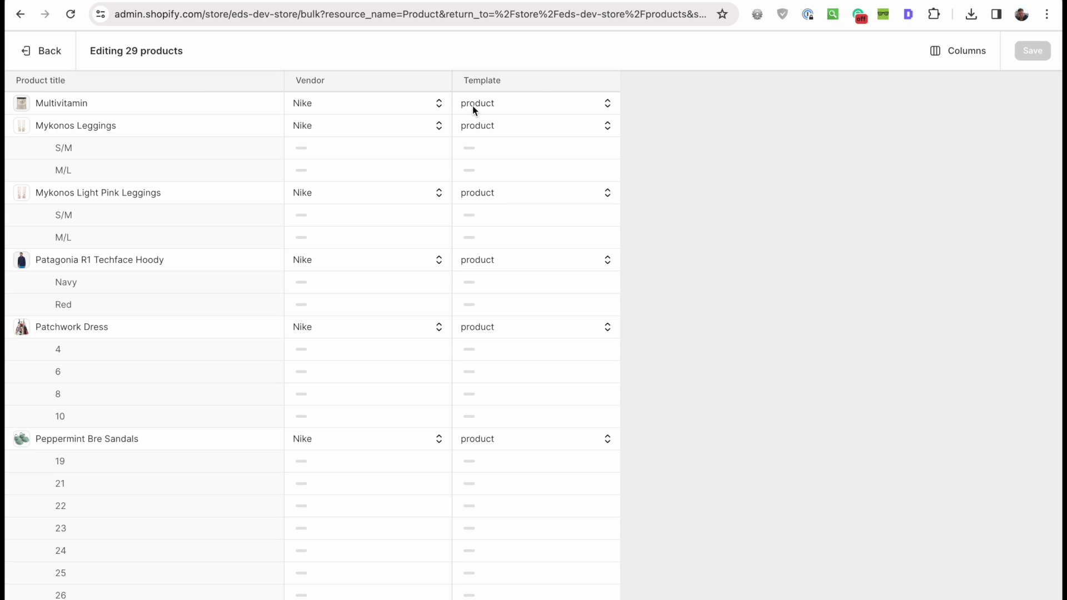
Step: Select Template cells from Multivitamin to Yellow Camelia Dress and set them to product.nike
click(565, 104)
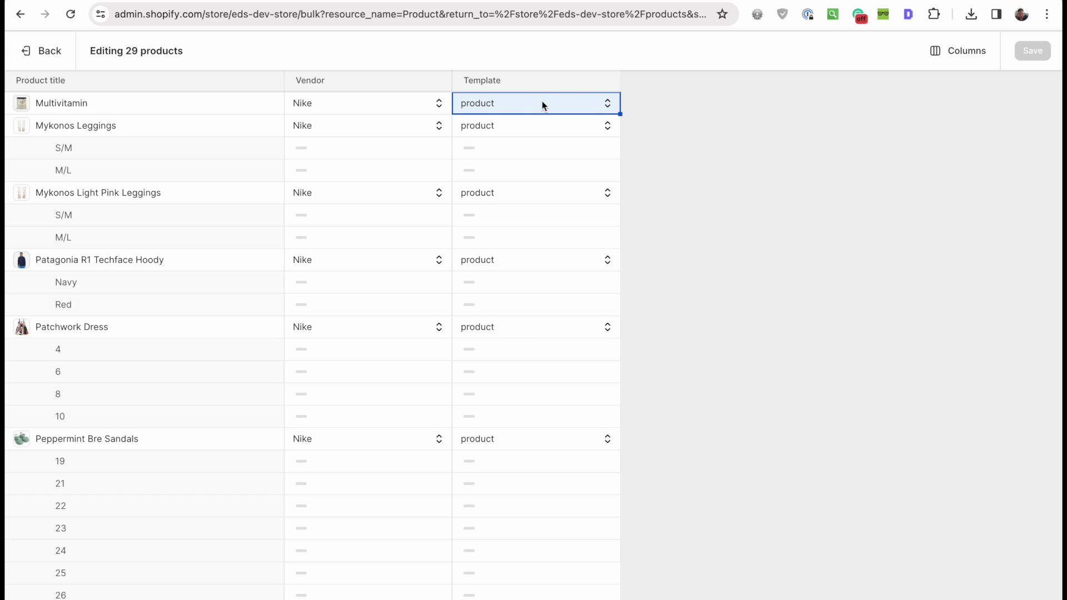
scroll(541, 101, down, 20)
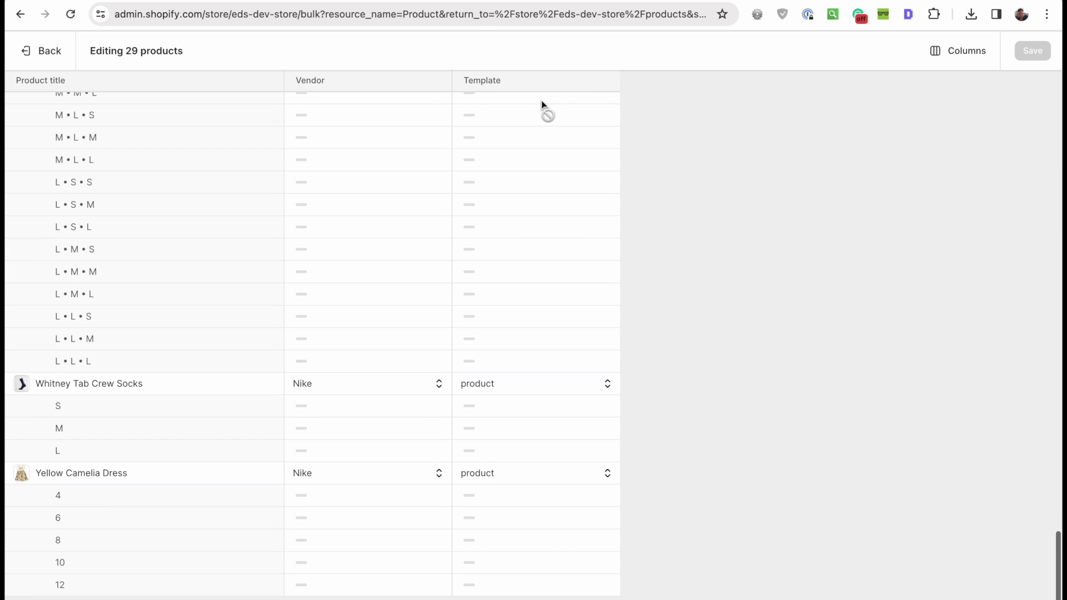
shift+click(577, 471)
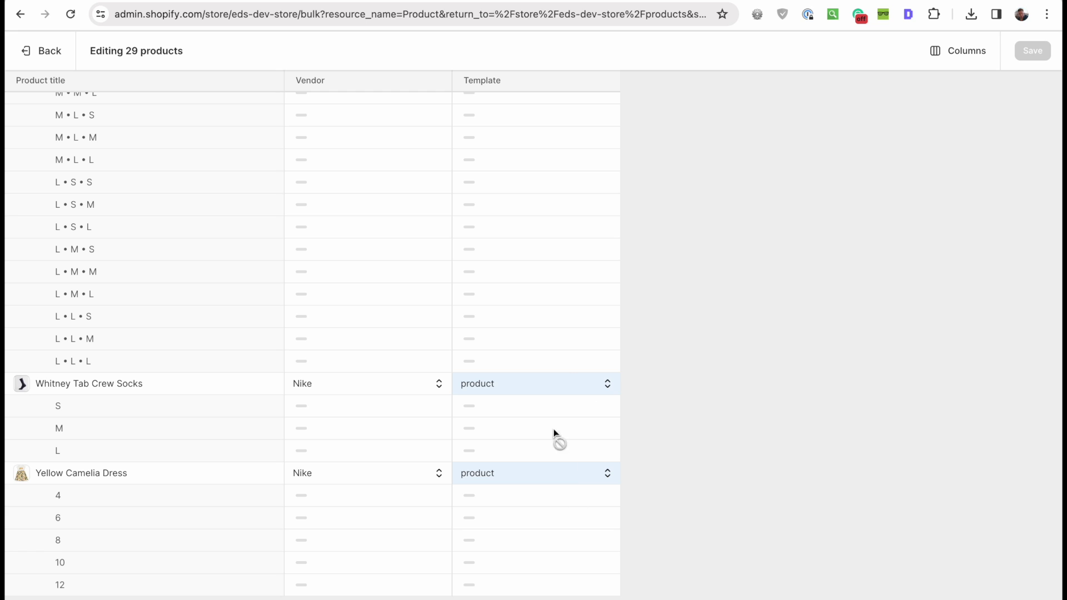
click(607, 387)
click(606, 387)
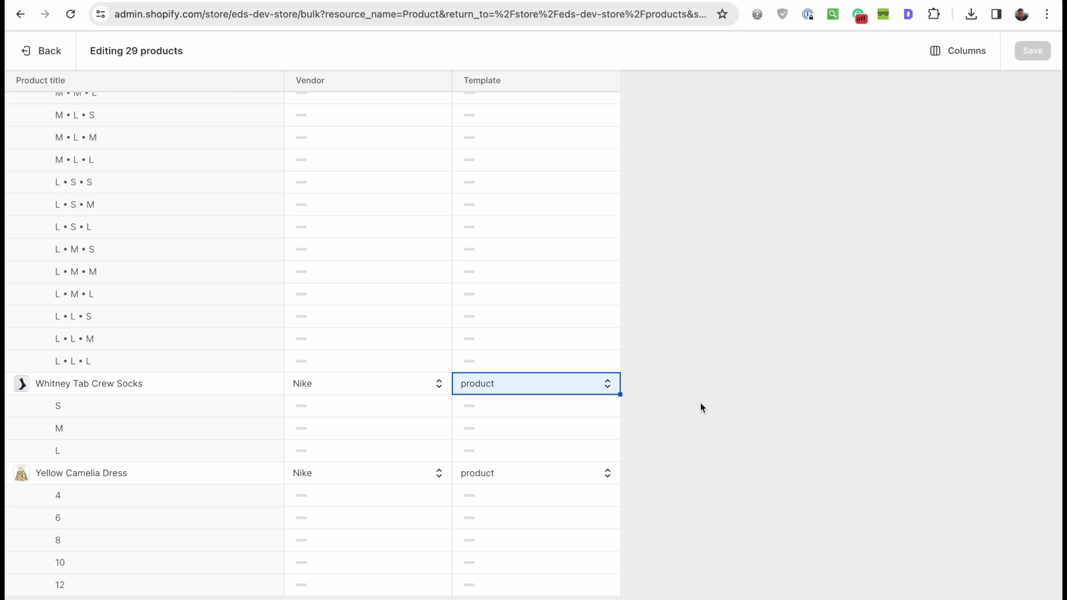
scroll(700, 402, up, 20)
click(575, 102)
scroll(746, 328, down, 20)
shift+click(540, 471)
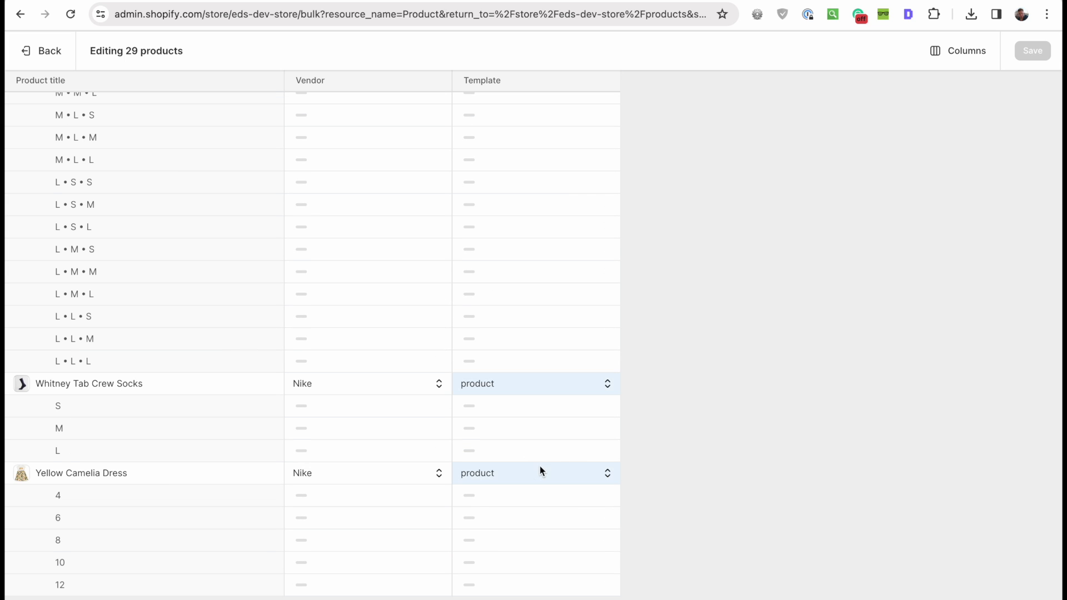
scroll(726, 391, up, 20)
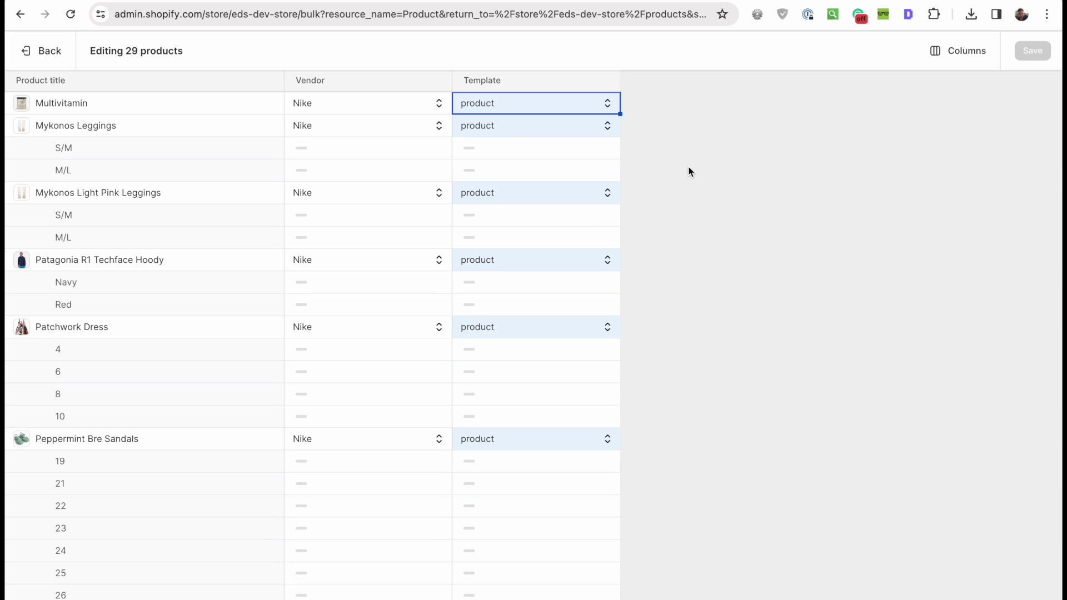
click(608, 105)
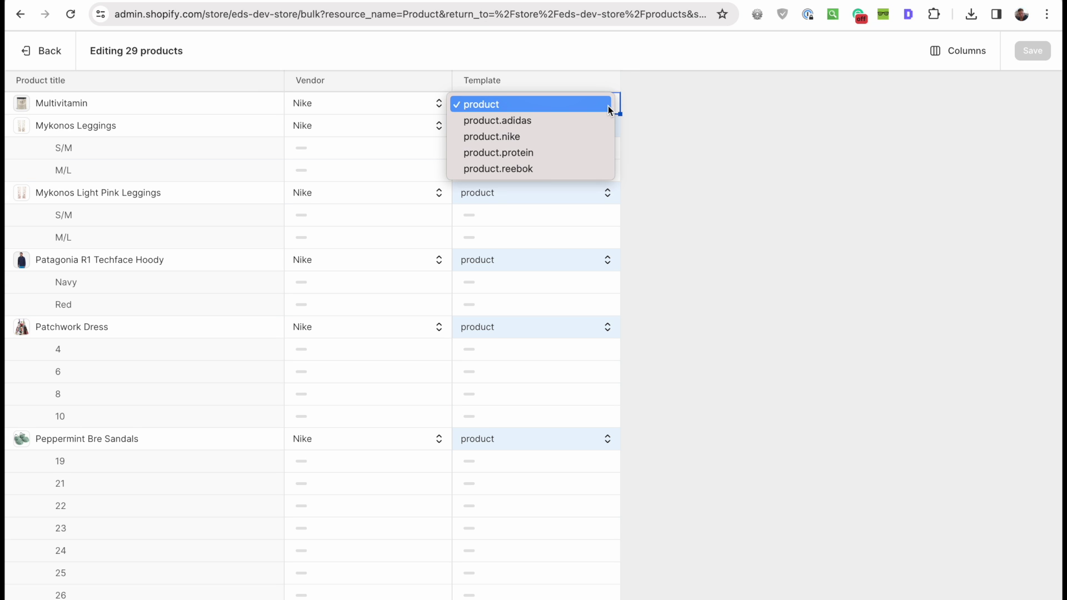
click(575, 137)
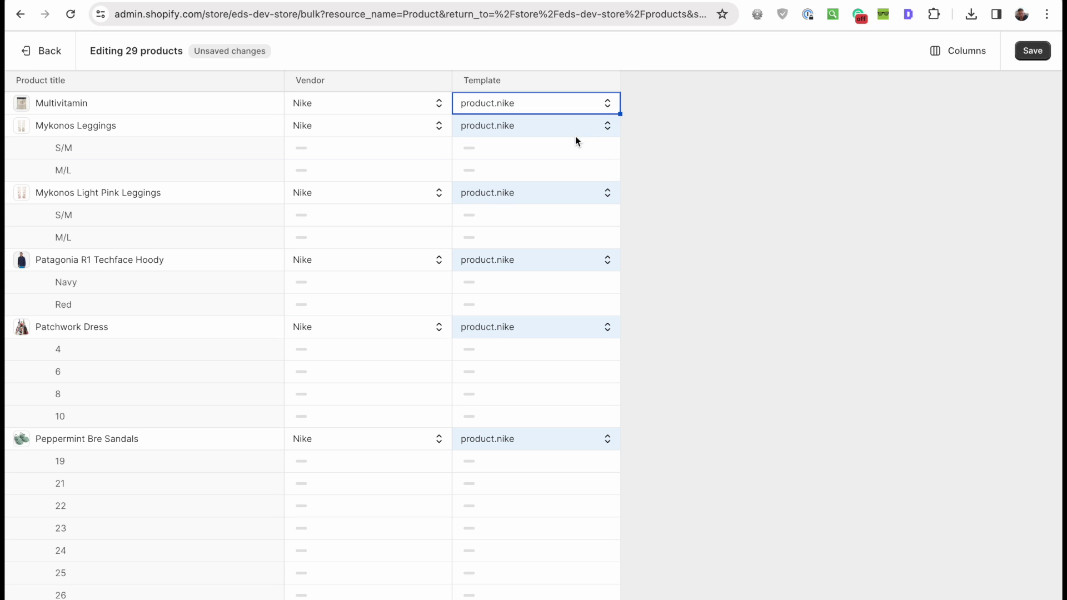
Step: Scroll through the bulk editor to verify every Template reads product.nike
scroll(658, 181, down, 20)
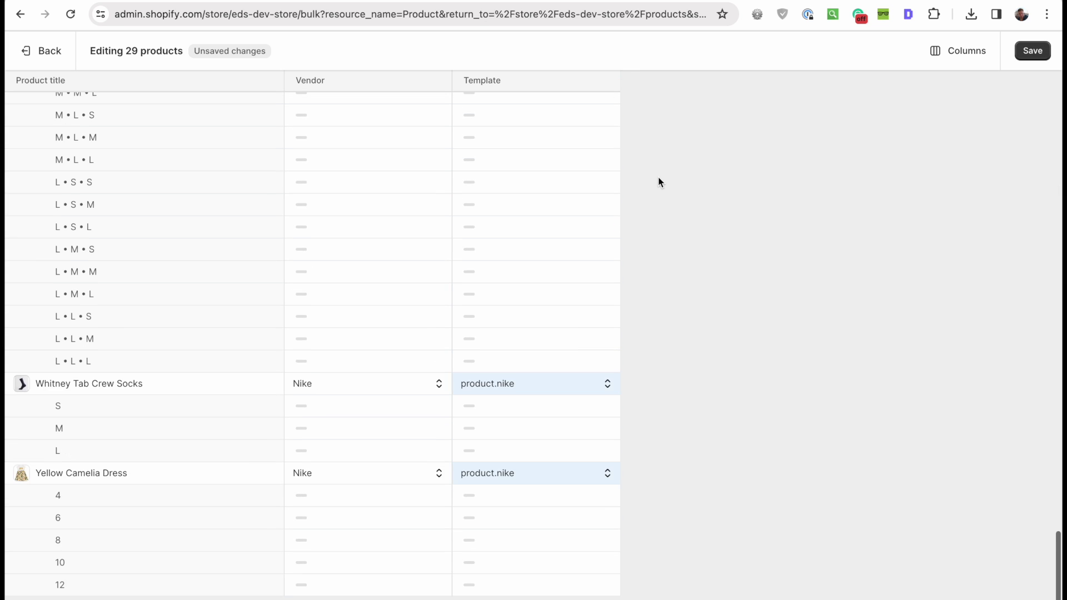
scroll(659, 182, up, 20)
scroll(659, 181, down, 20)
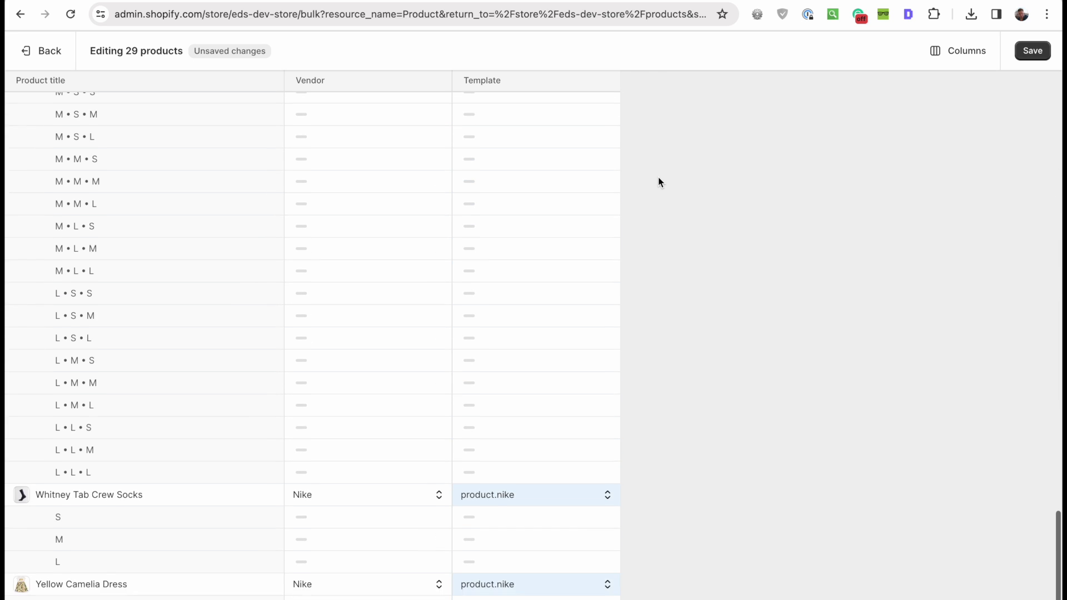
scroll(659, 181, down, 2)
scroll(658, 177, up, 1)
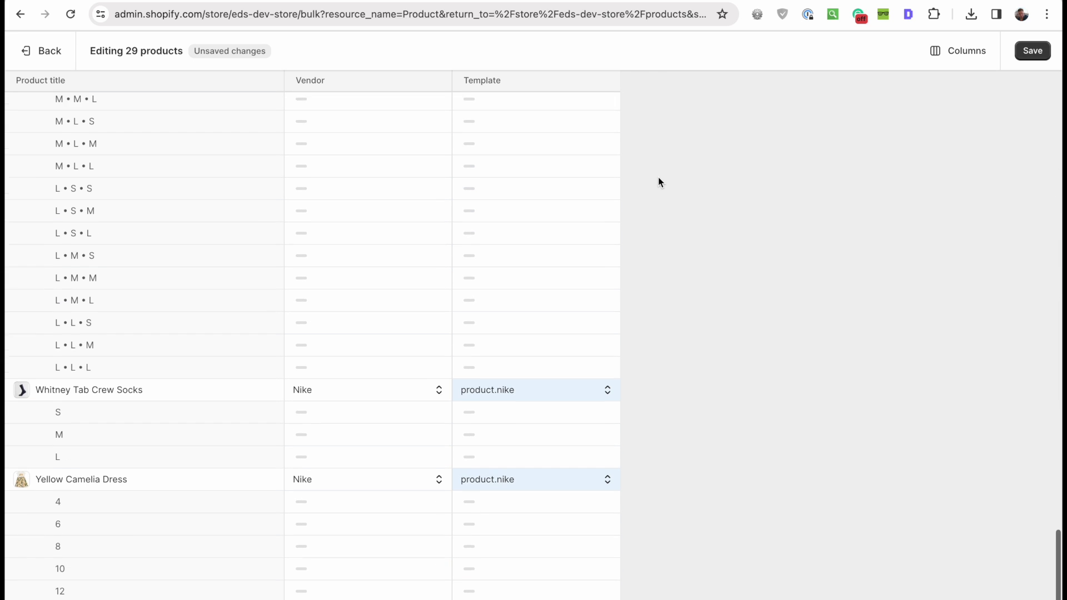
scroll(658, 178, down, 1)
scroll(648, 275, up, 1)
scroll(648, 275, down, 1)
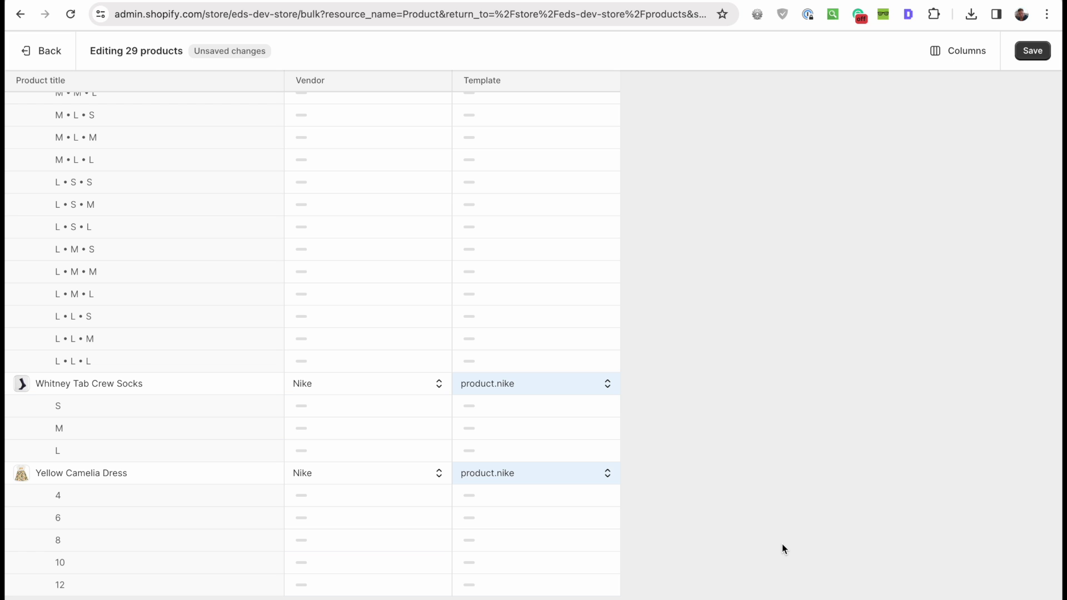
scroll(783, 546, up, 2)
scroll(782, 545, down, 2)
scroll(782, 544, up, 2)
scroll(782, 544, down, 2)
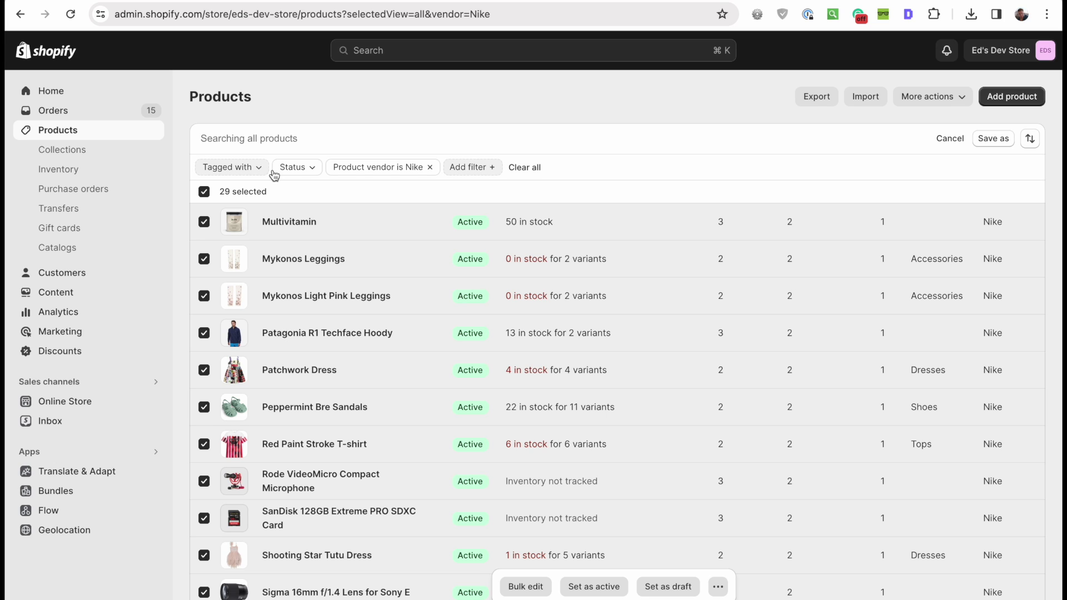
Step: Deselect the 29 Nike products and launch the Hextom: Bulk Product Edit app
click(204, 191)
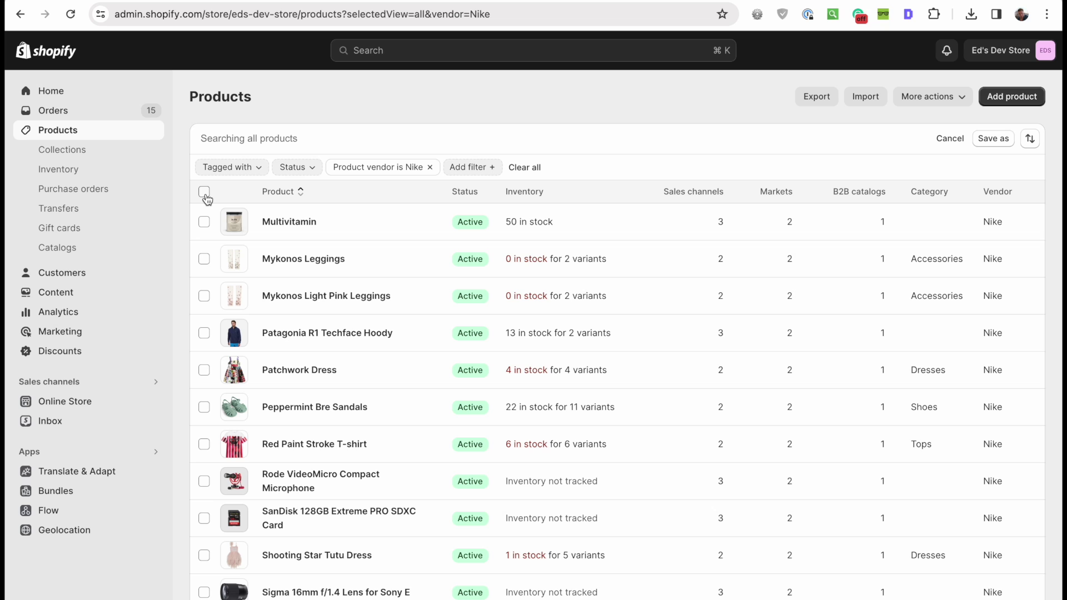
click(86, 453)
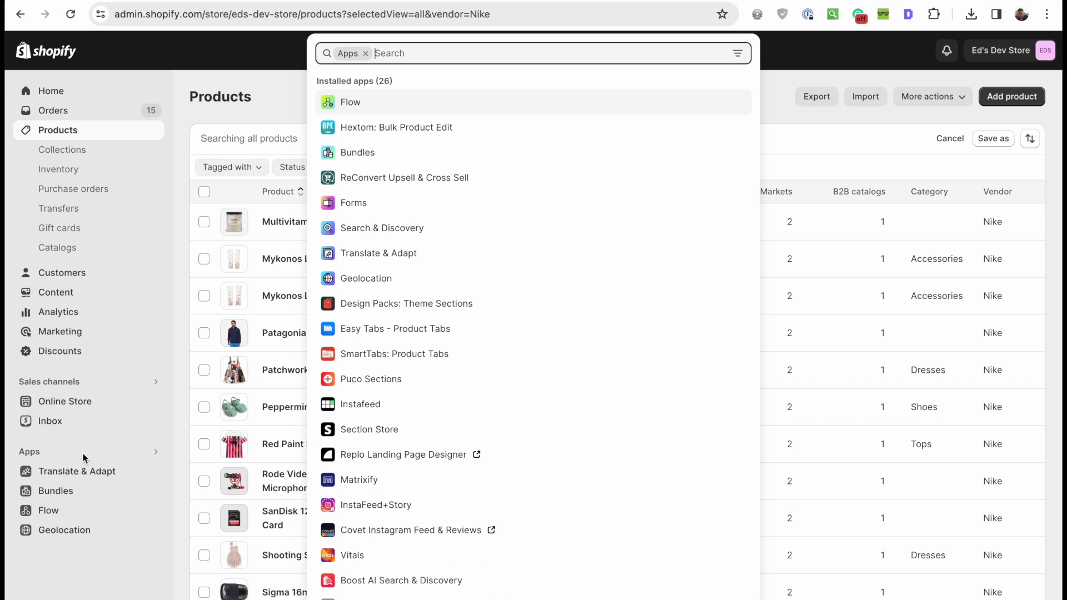
click(469, 136)
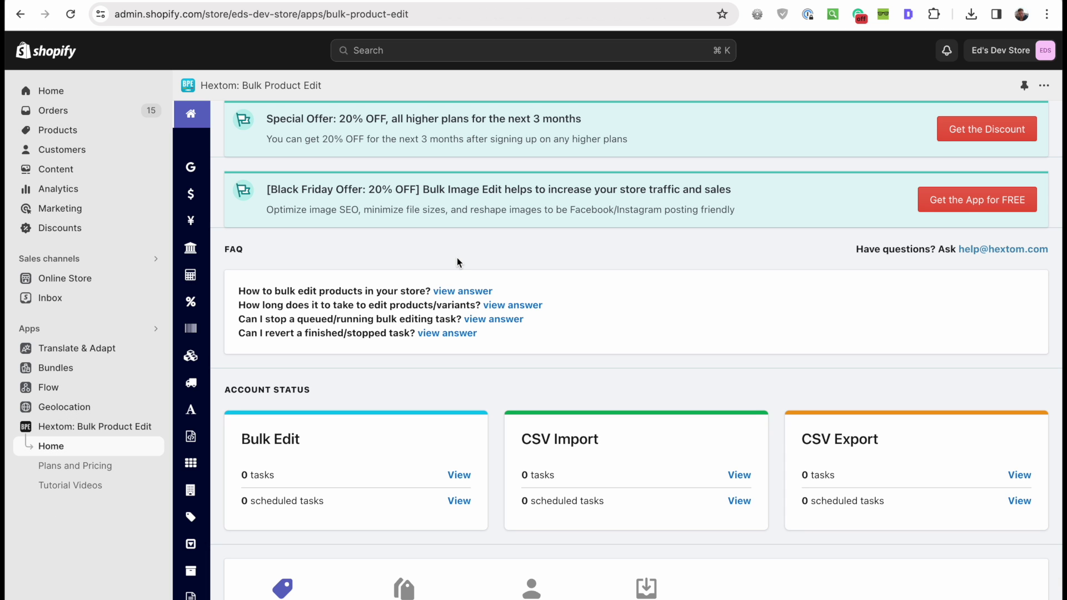
mouse_move(201, 261)
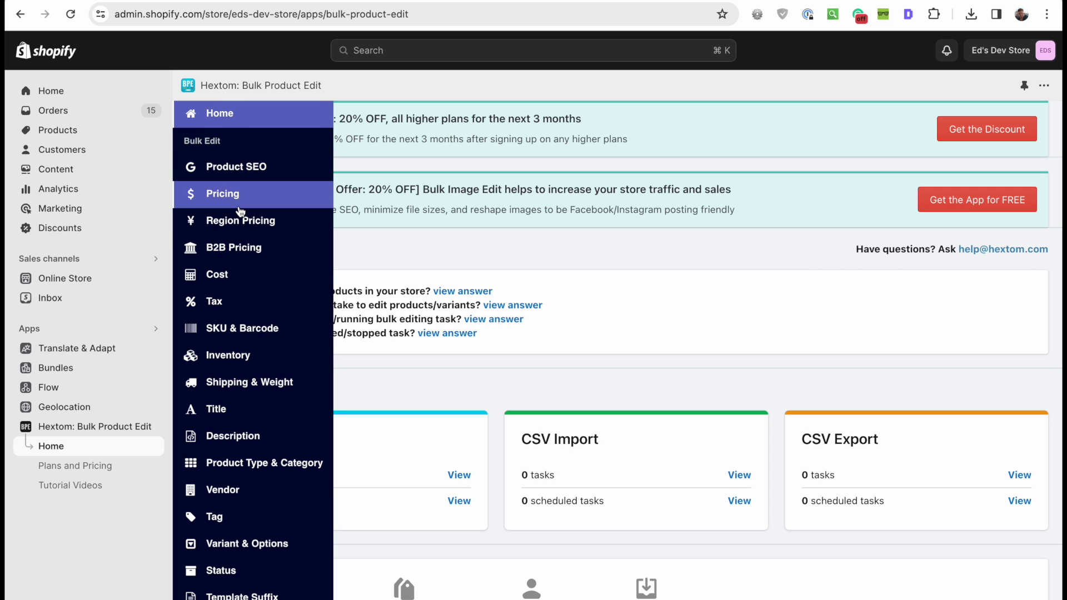
scroll(245, 389, down, 3)
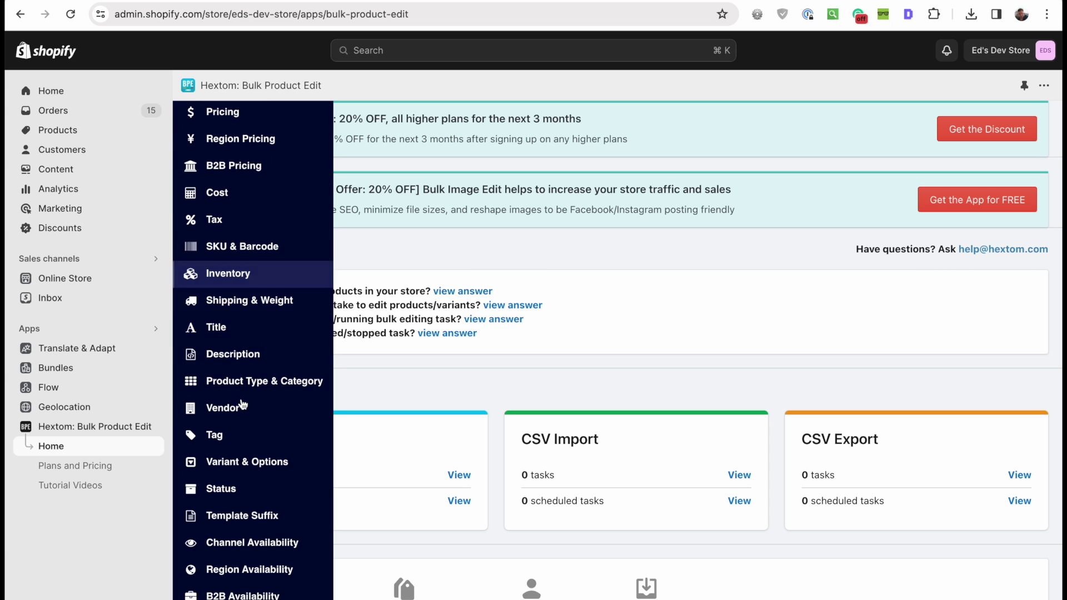
scroll(242, 405, down, 2)
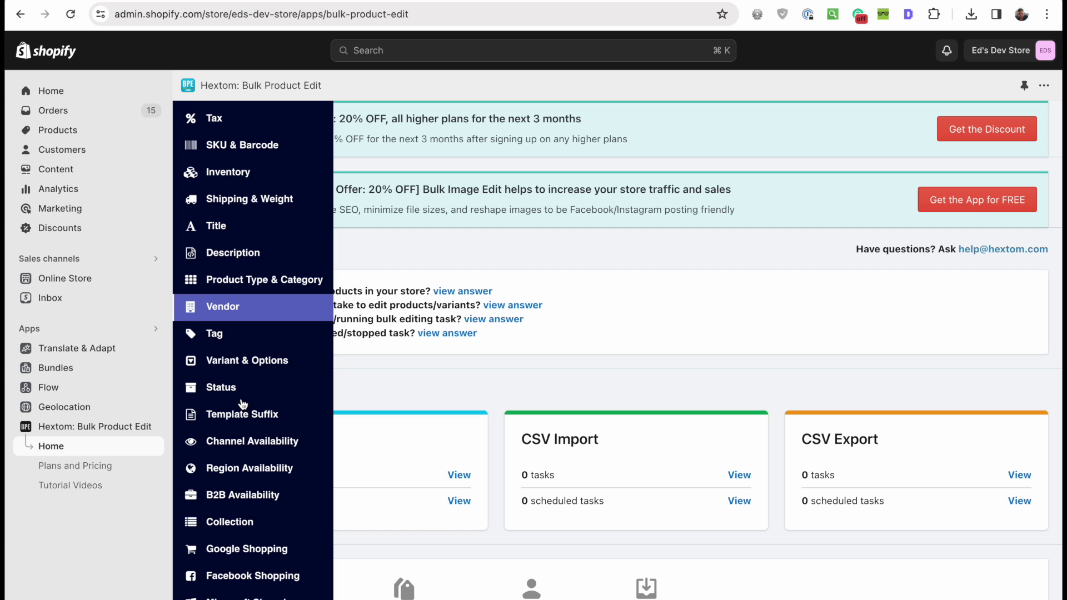
Step: Go to Hextom's Template Suffix bulk edit page
click(206, 412)
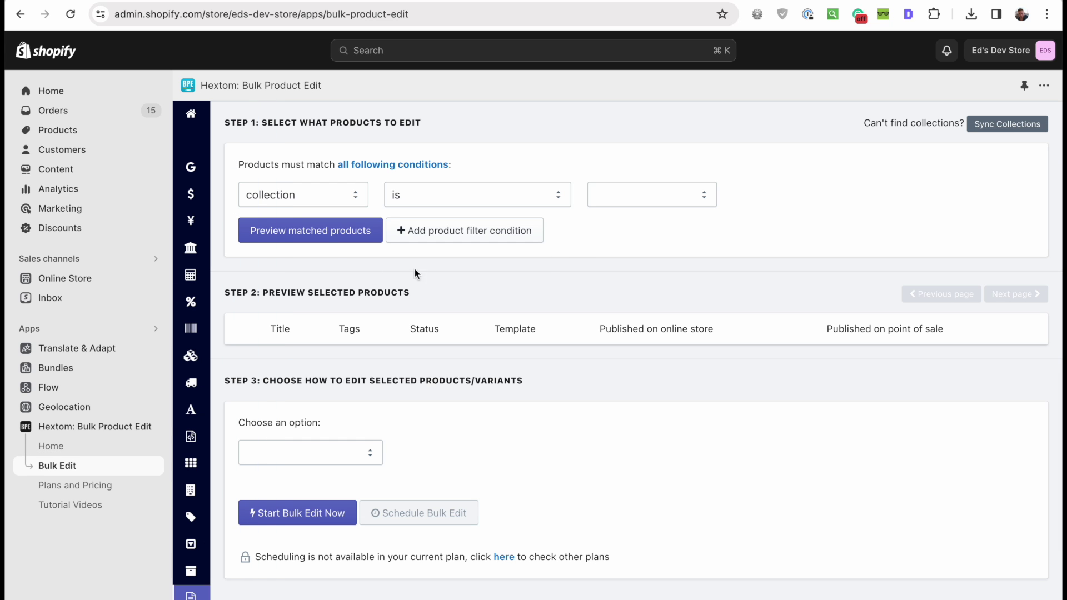
drag(264, 121, 490, 123)
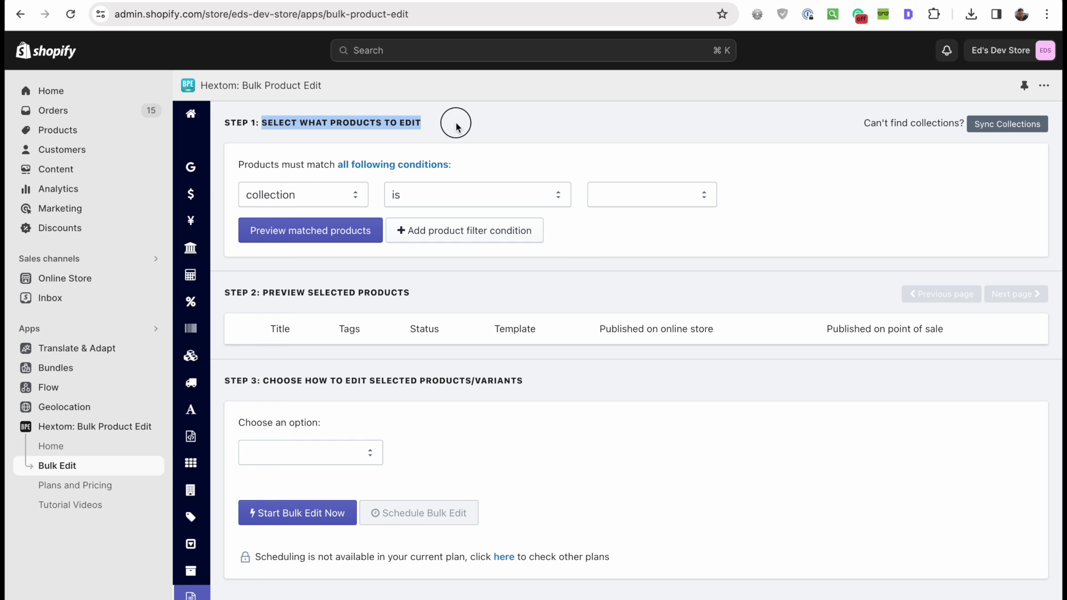
click(421, 133)
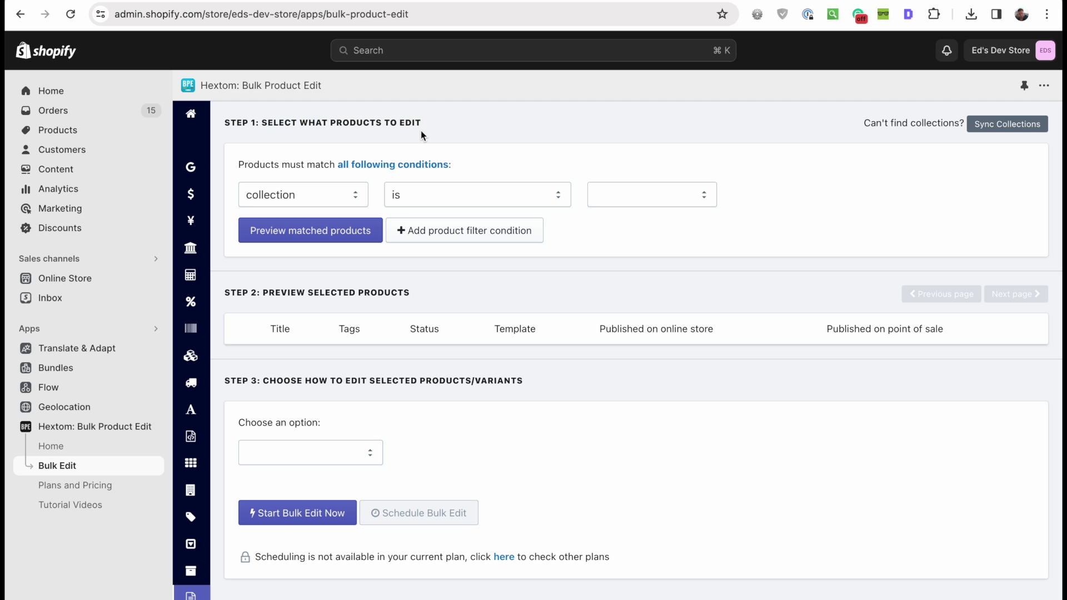
Step: Filter products by vendor is Nike and preview the matched products
click(303, 195)
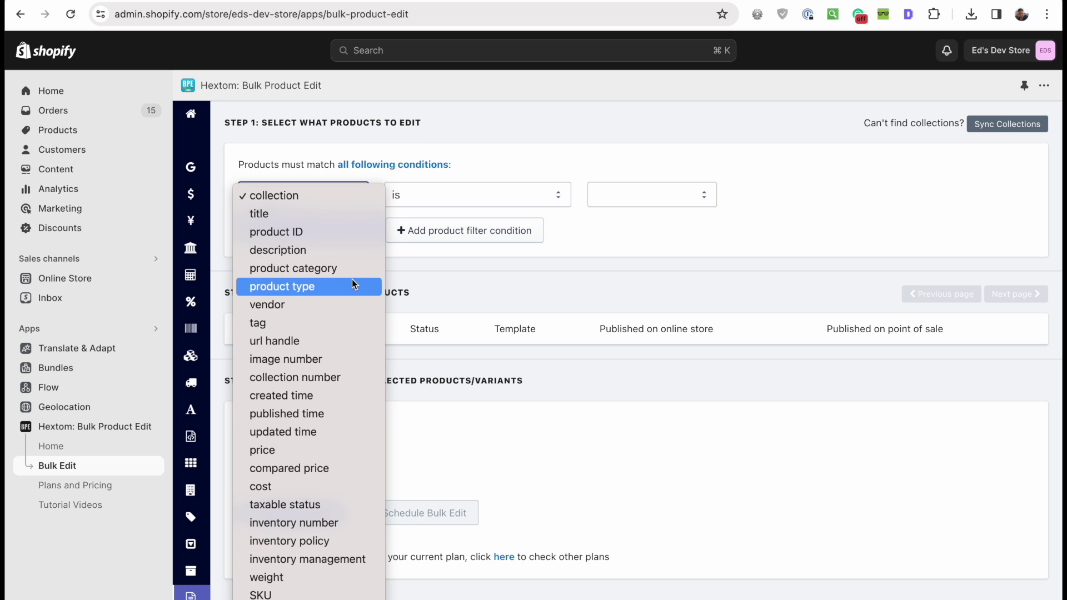
click(316, 304)
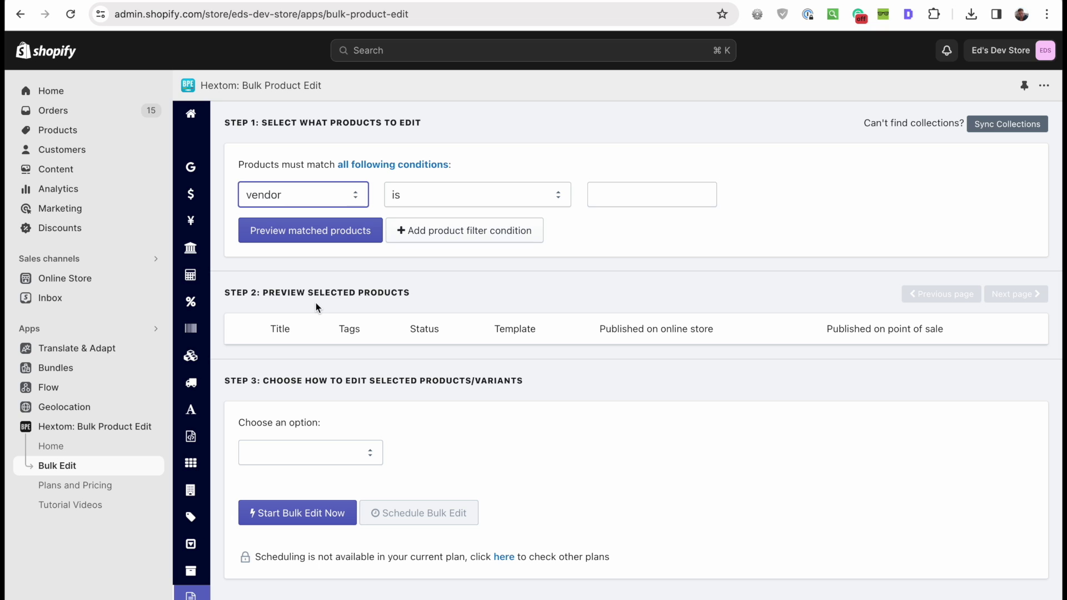
click(635, 192)
text(Nike)
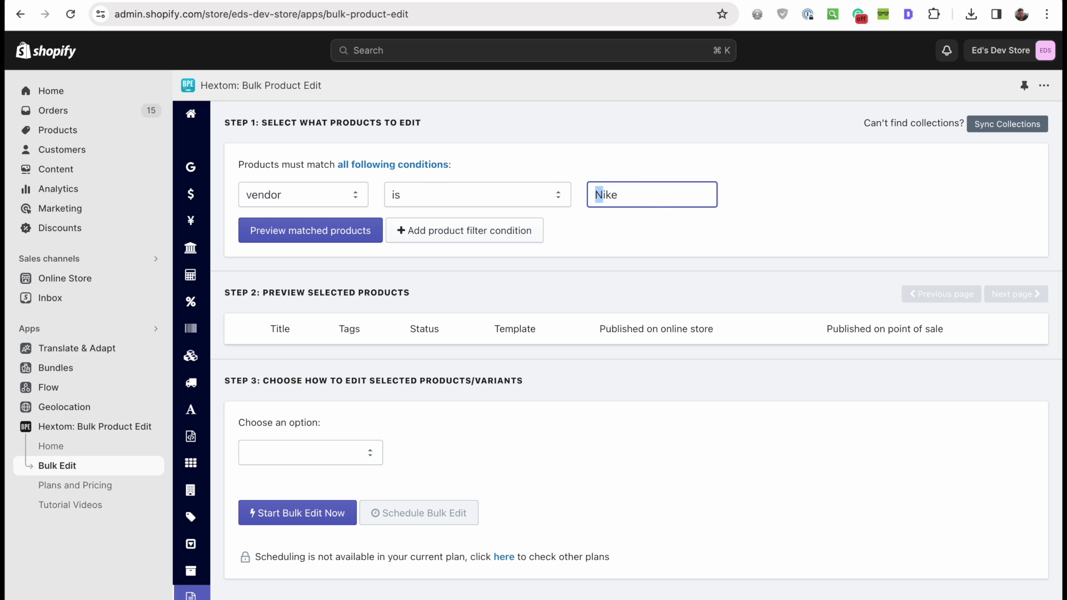
click(299, 233)
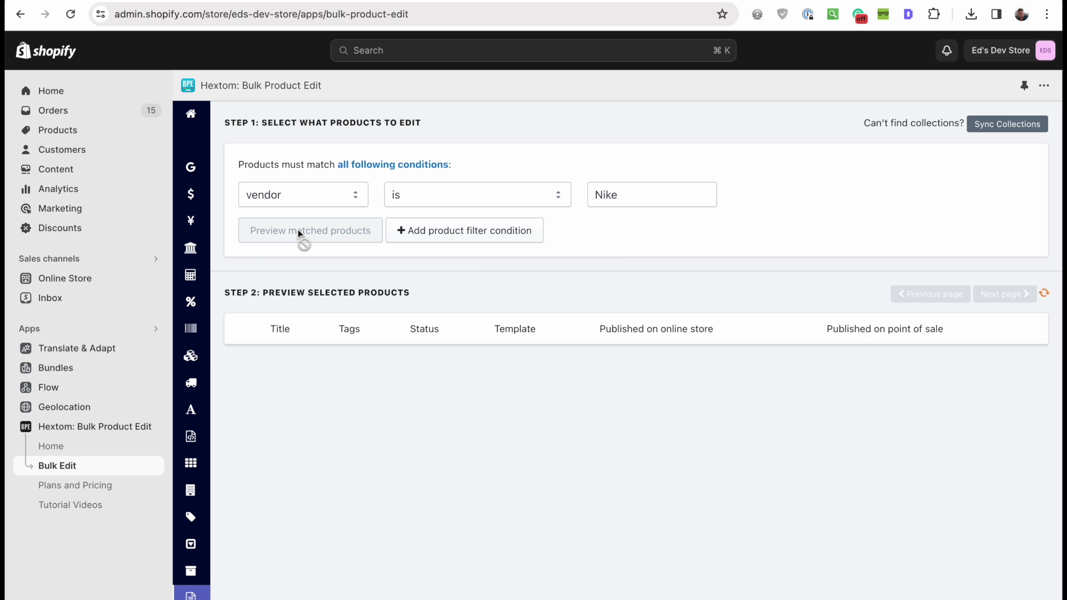
scroll(633, 334, down, 4)
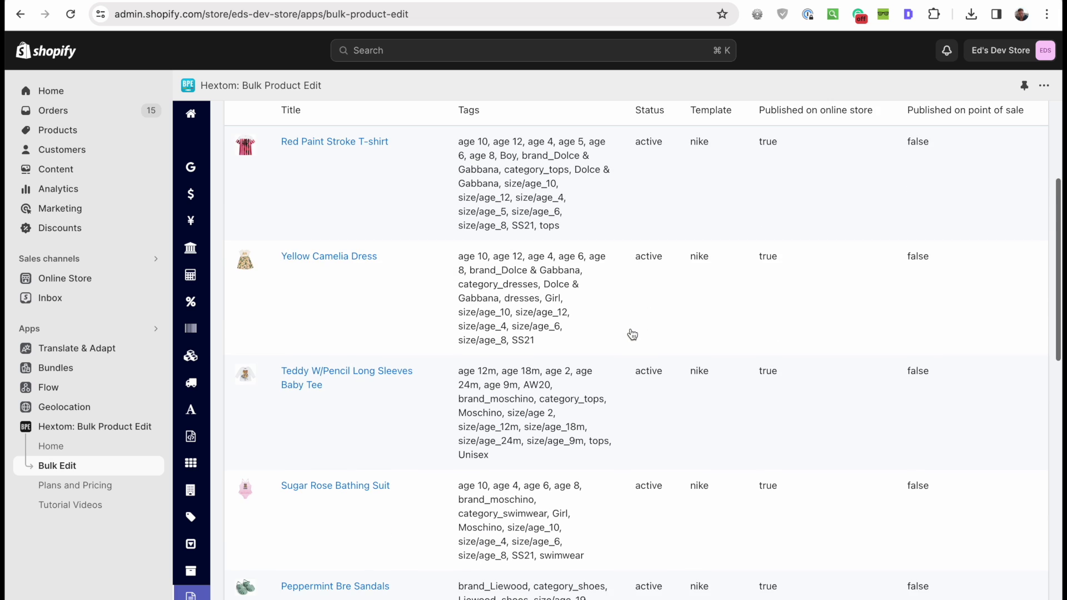
scroll(633, 333, down, 10)
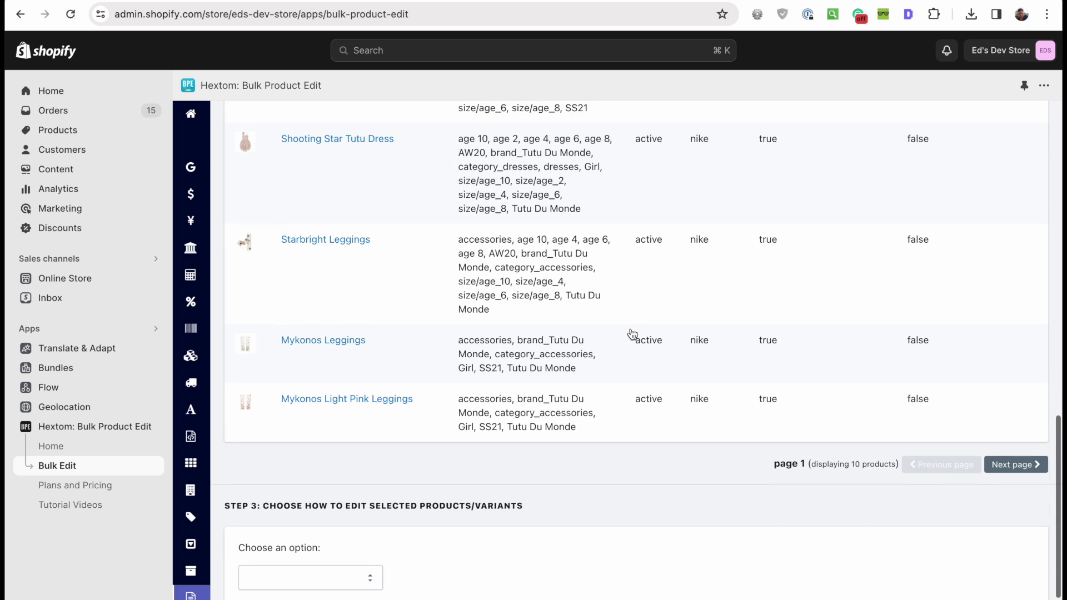
scroll(632, 333, down, 2)
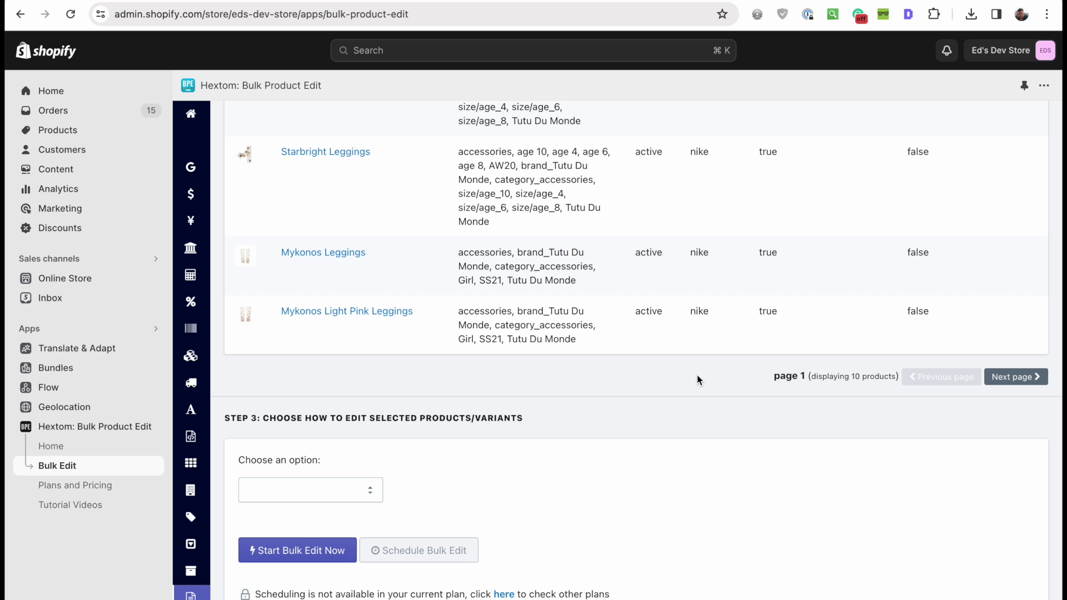
Step: Start a Hextom bulk edit updating the template suffix to nike
click(304, 497)
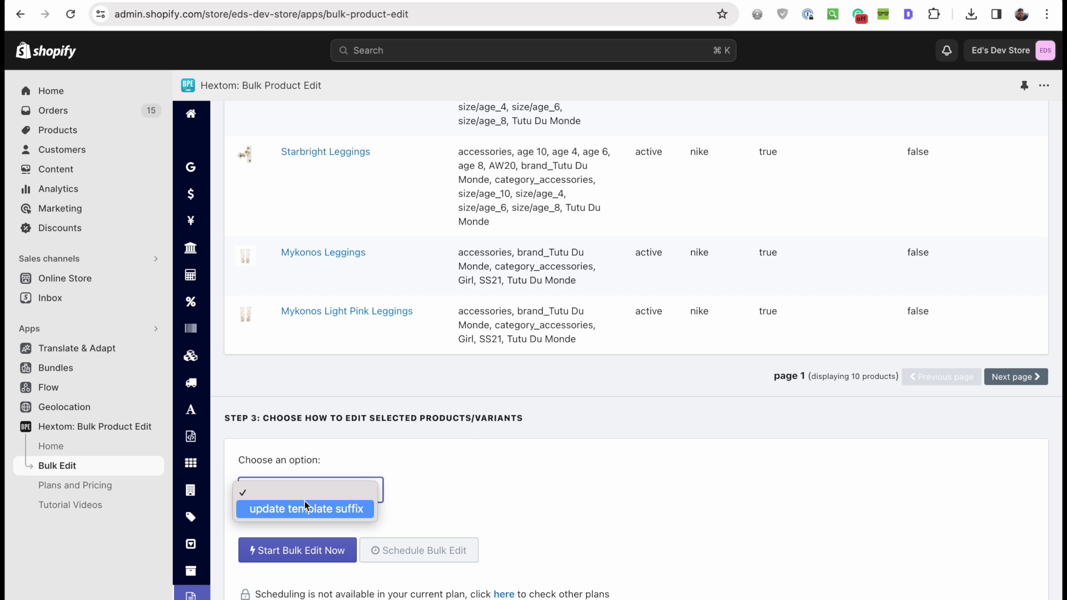
click(275, 511)
scroll(662, 449, down, 3)
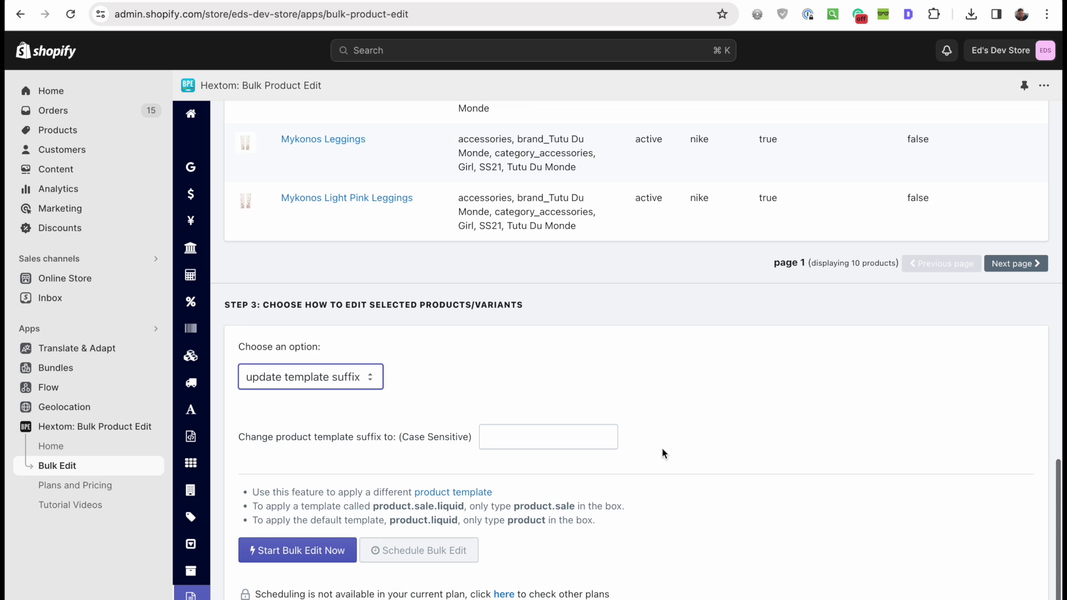
click(555, 431)
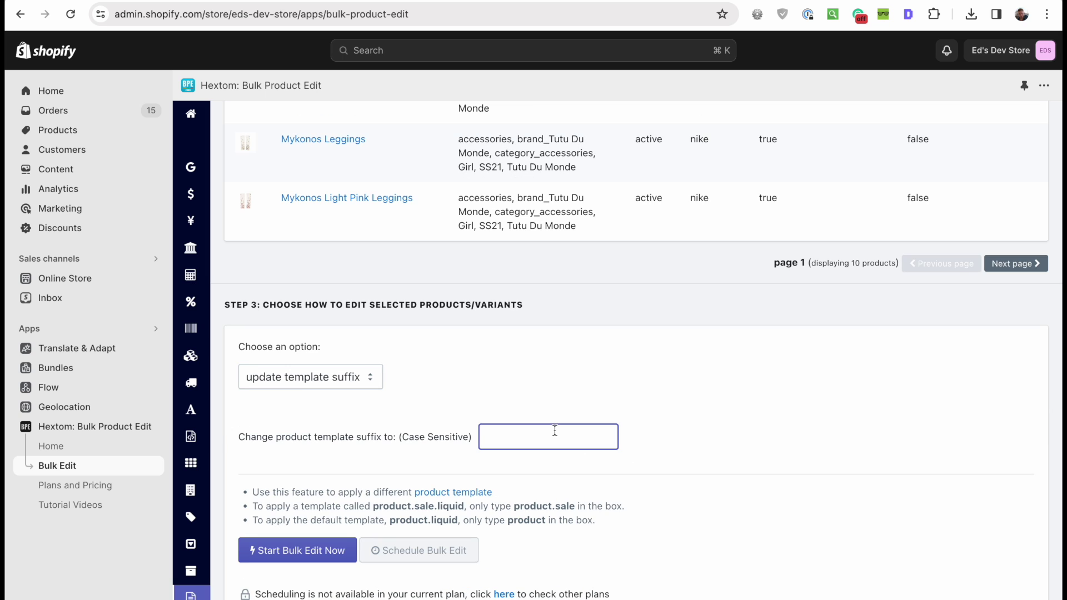
text(nike)
click(482, 429)
text(product.)
key(super+a)
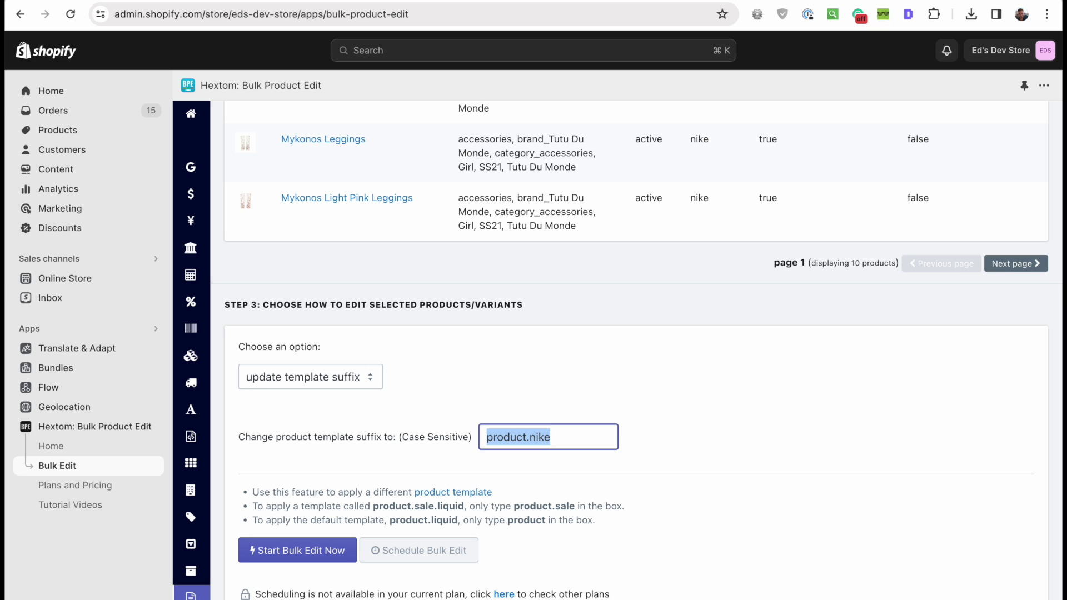
key(super+z)
key(super+z)
click(731, 409)
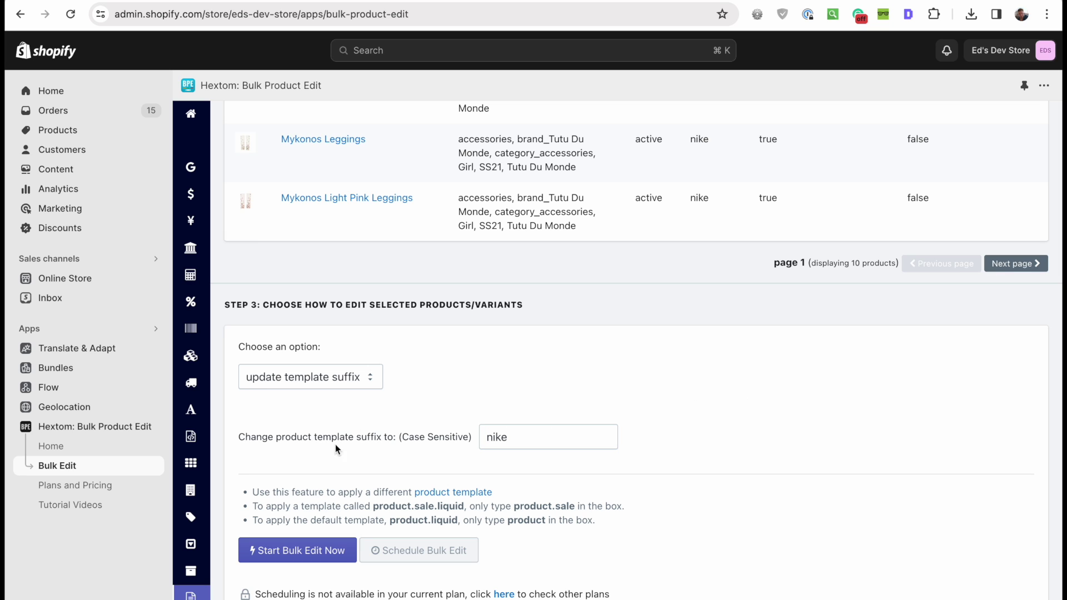
click(307, 553)
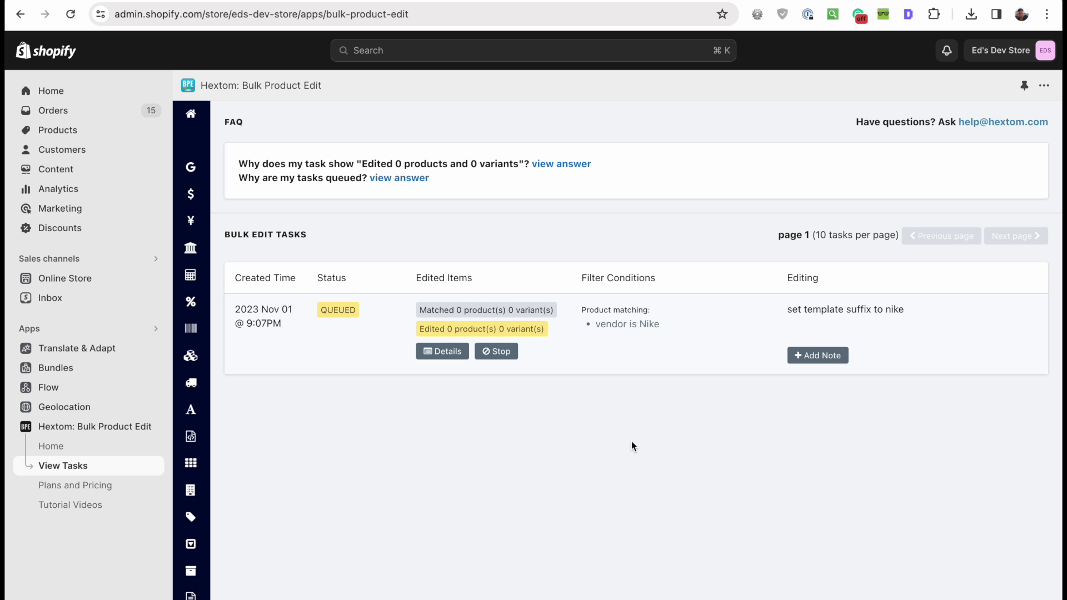
Step: Compare Hextom plans' products-per-task limits: Basic 500 versus Professional 5000
click(82, 487)
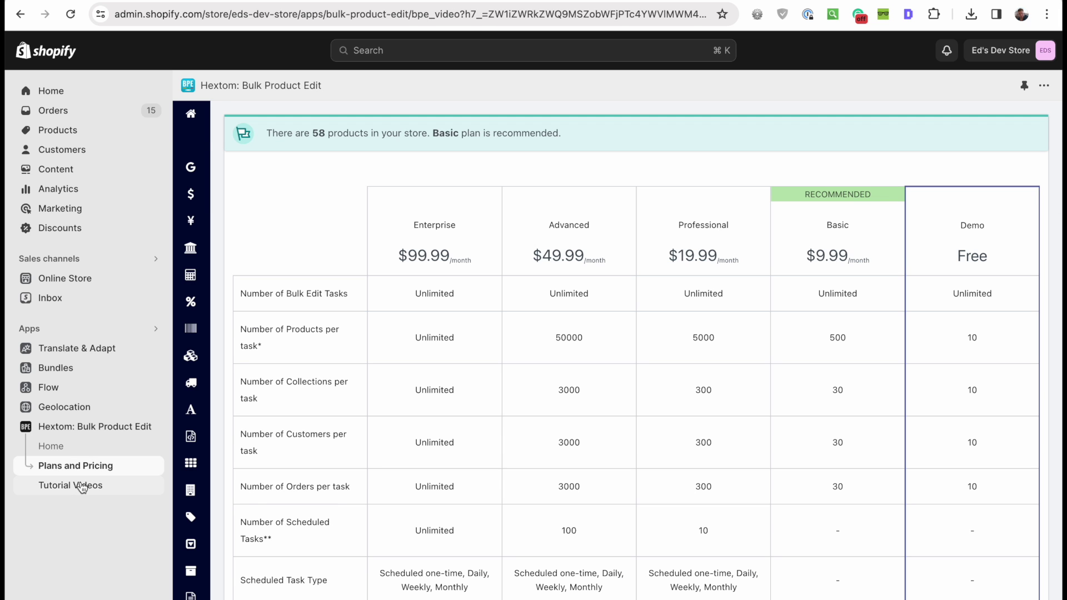
click(82, 485)
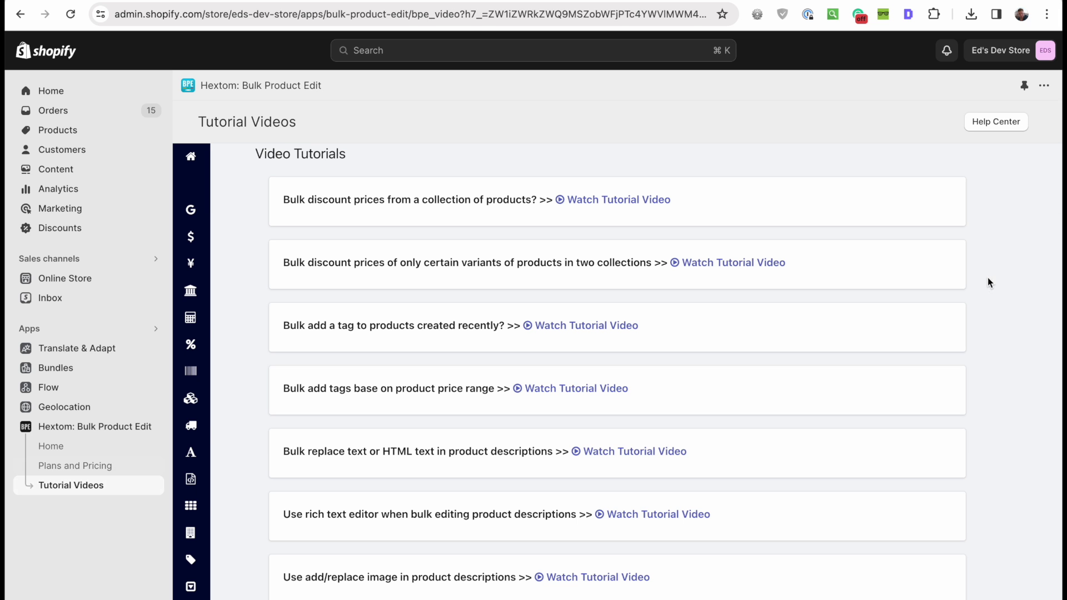
click(83, 467)
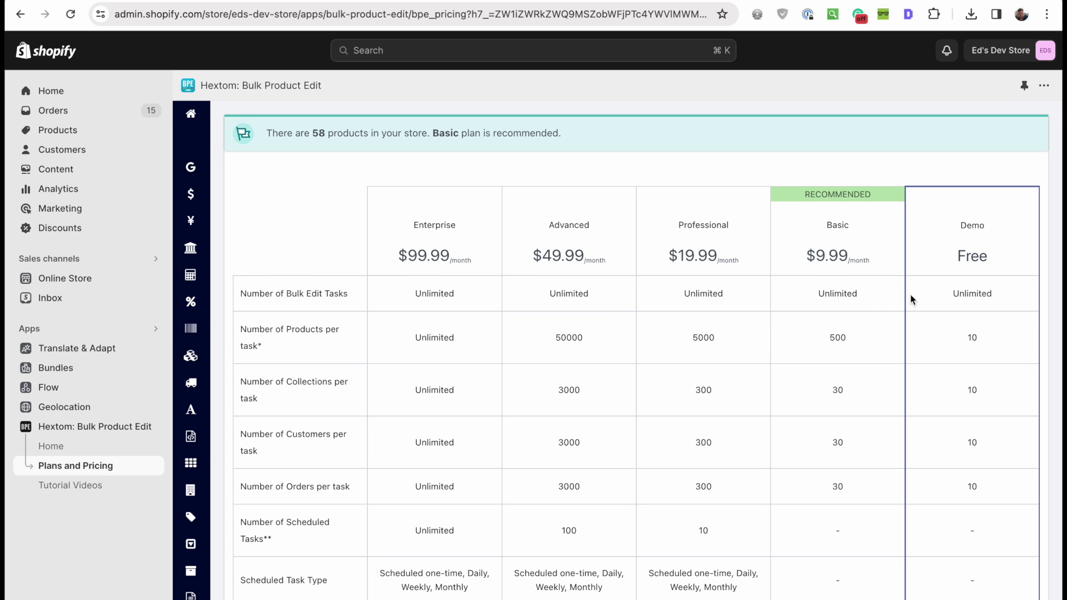
scroll(846, 191, down, 1)
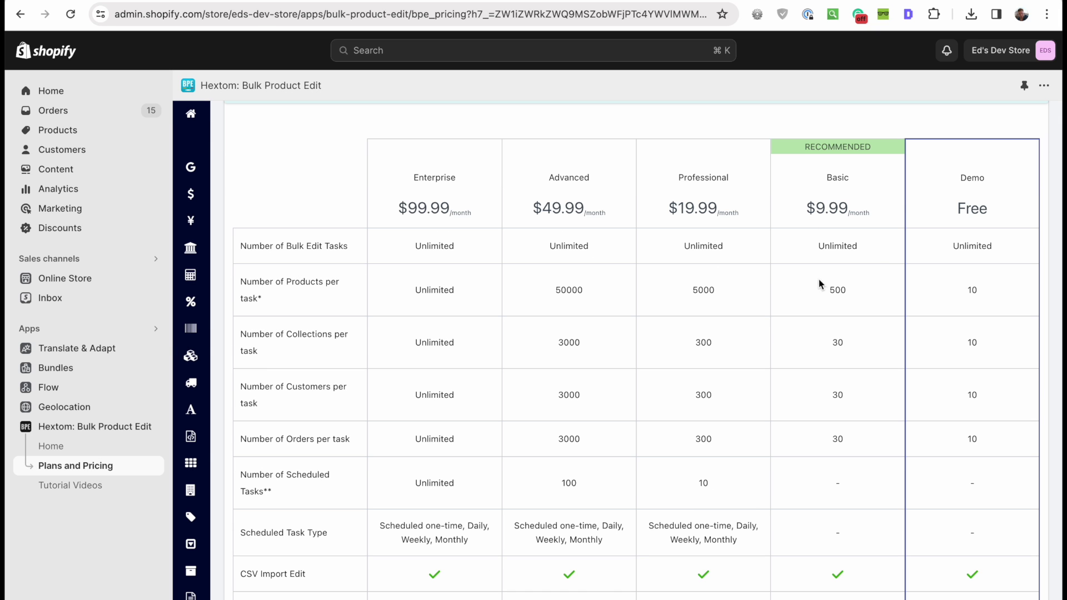
drag(825, 296, 864, 297)
double_click(711, 289)
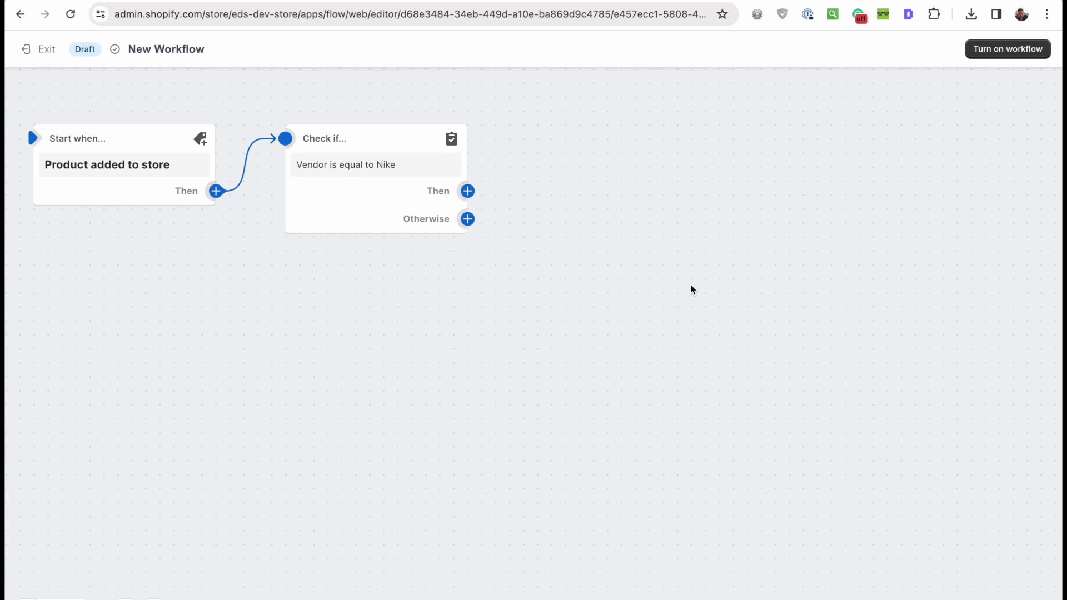
Step: Add an action step after the Vendor is equal to Nike check in the Flow workflow
click(130, 174)
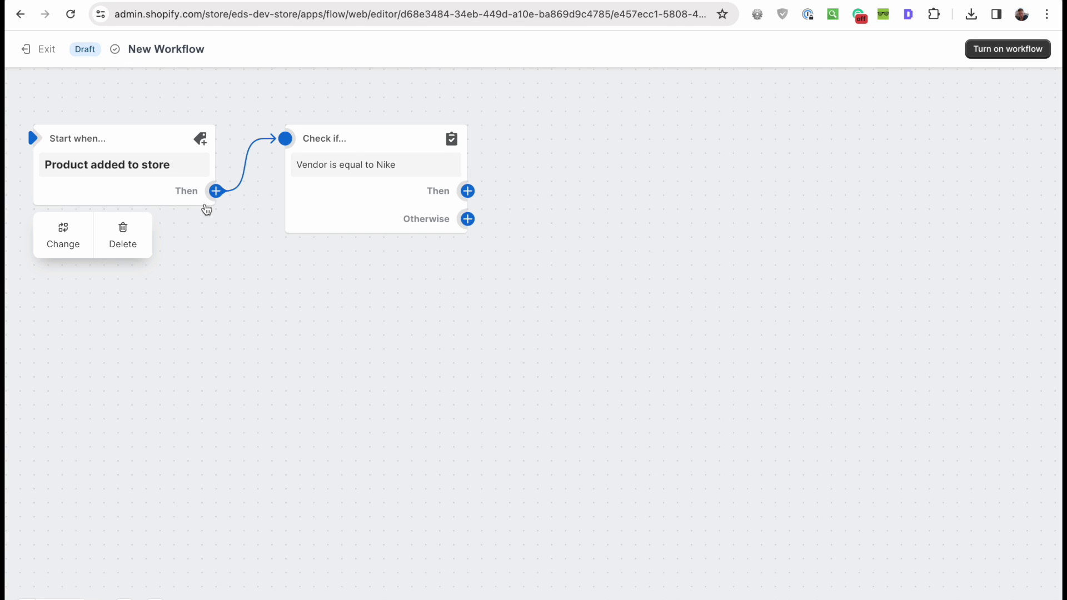
mouse_move(326, 148)
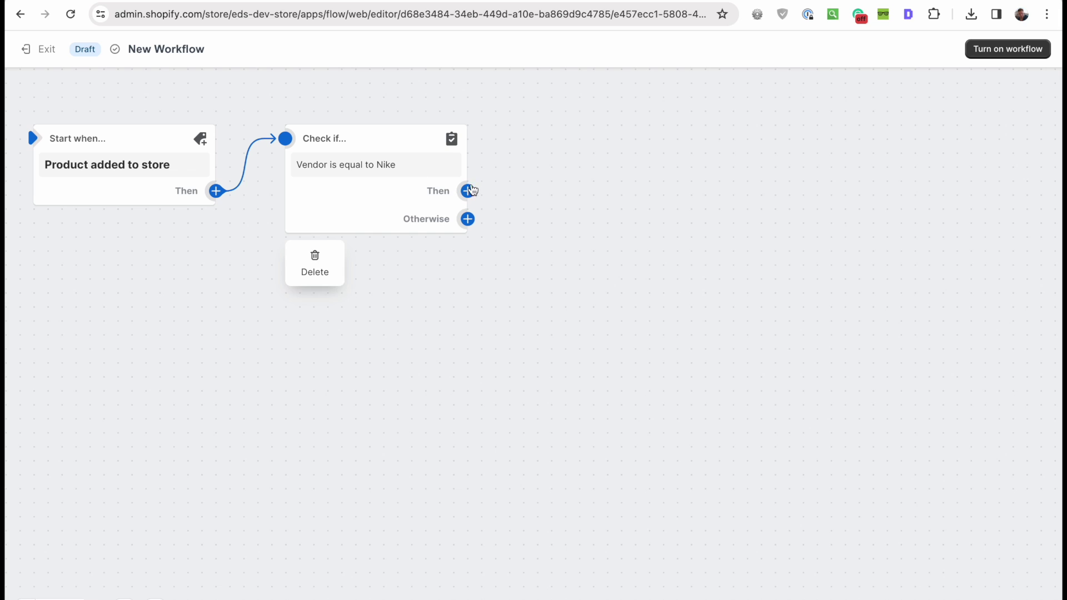
click(469, 190)
click(583, 191)
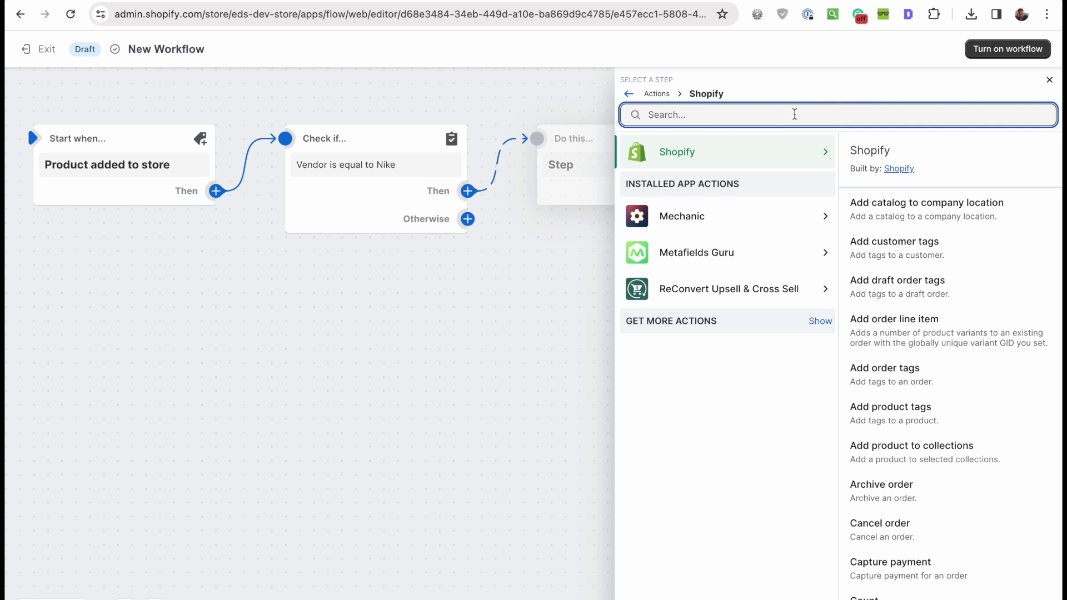
Step: Browse the Shopify actions and search 'temp' for a product template action
scroll(919, 336, down, 10)
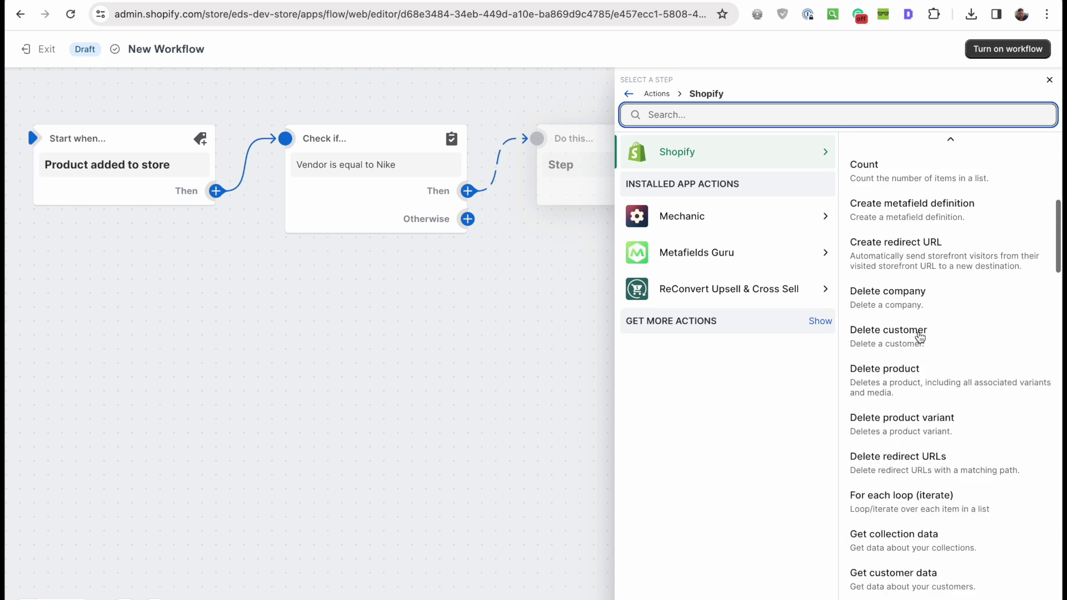
scroll(919, 336, down, 15)
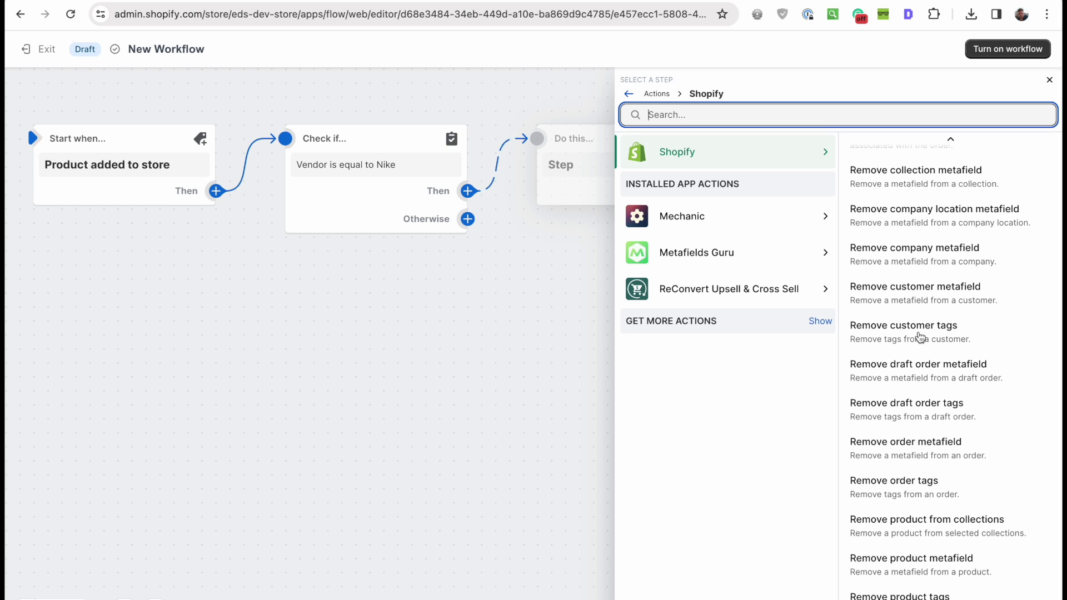
scroll(975, 390, down, 1)
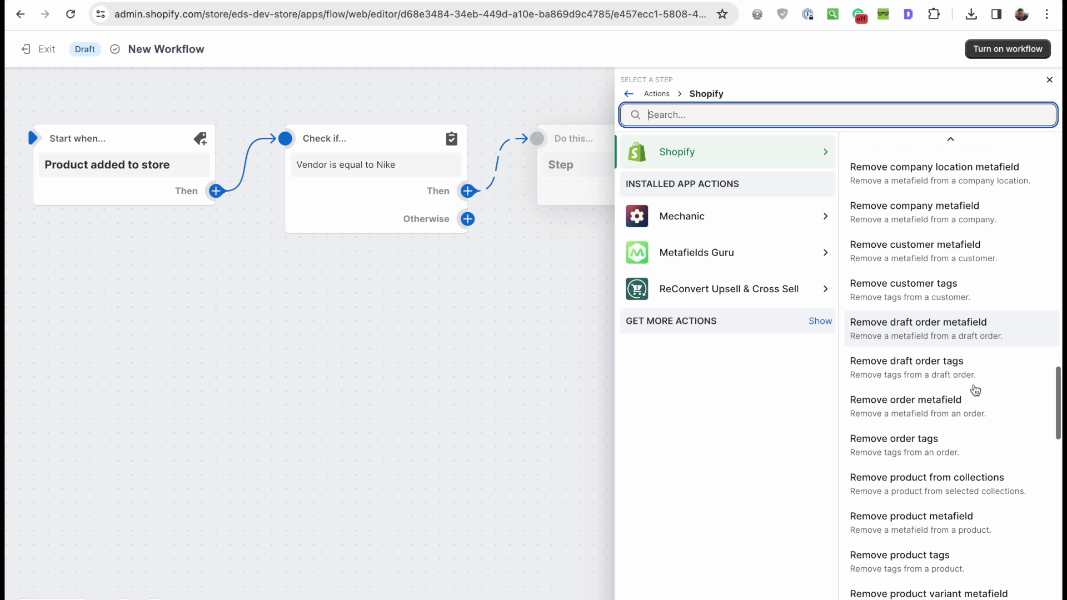
scroll(955, 399, down, 9)
scroll(1006, 434, up, 7)
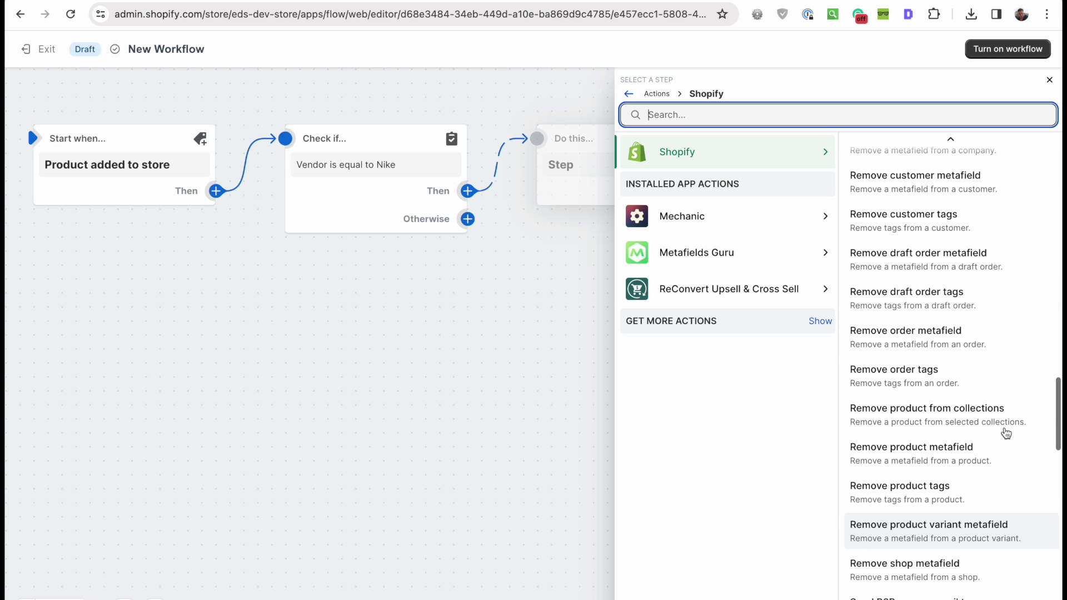
scroll(1006, 433, up, 6)
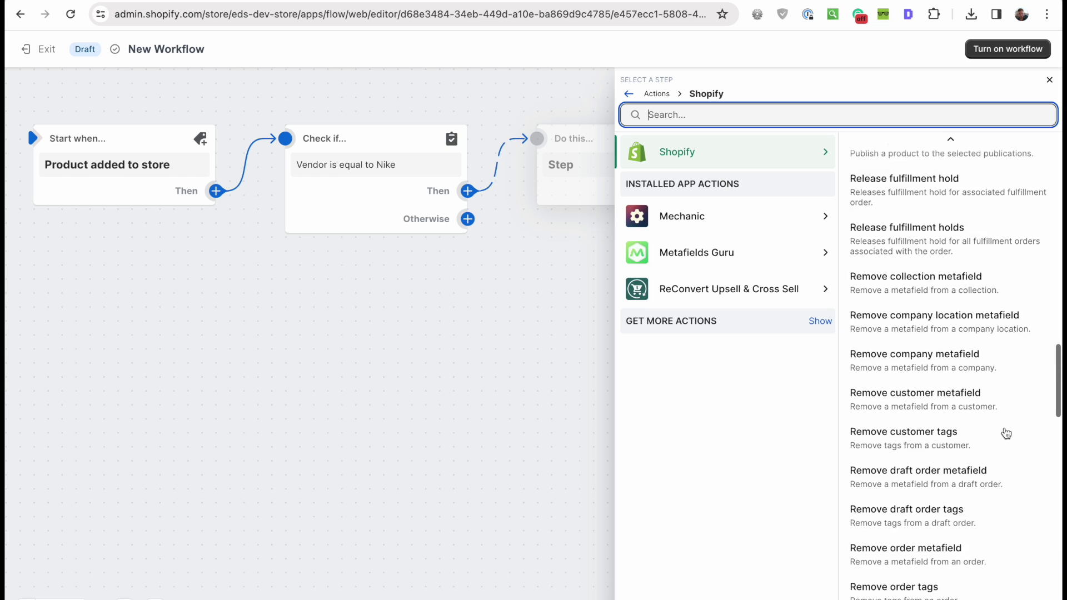
scroll(1006, 433, up, 10)
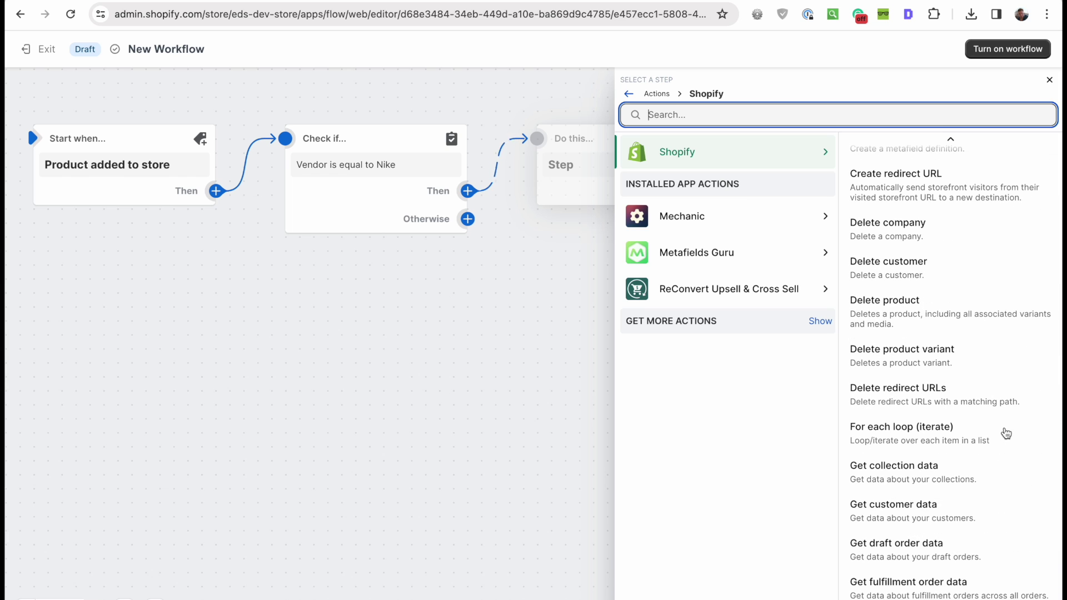
scroll(1006, 433, down, 20)
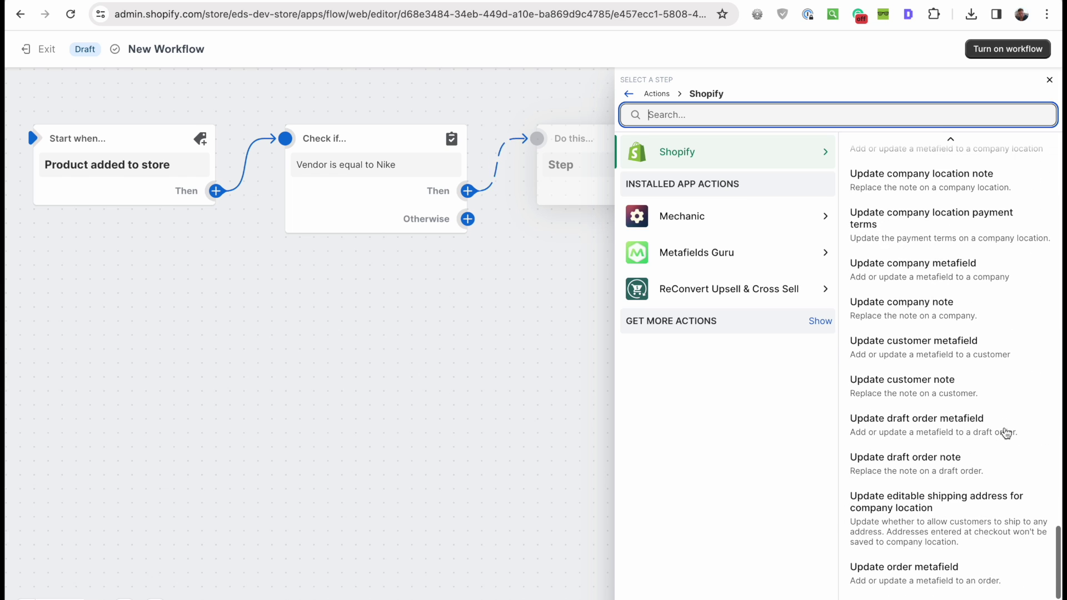
scroll(1006, 433, down, 5)
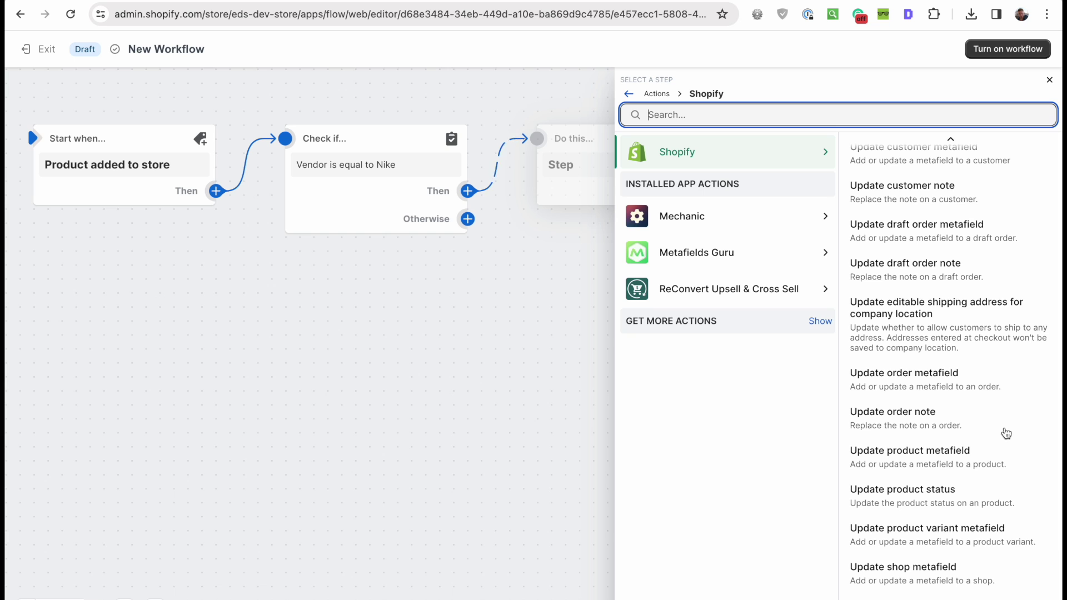
scroll(965, 341, up, 2)
text(temp)
key(BackSpace)
key(BackSpace)
key(BackSpace)
key(BackSpace)
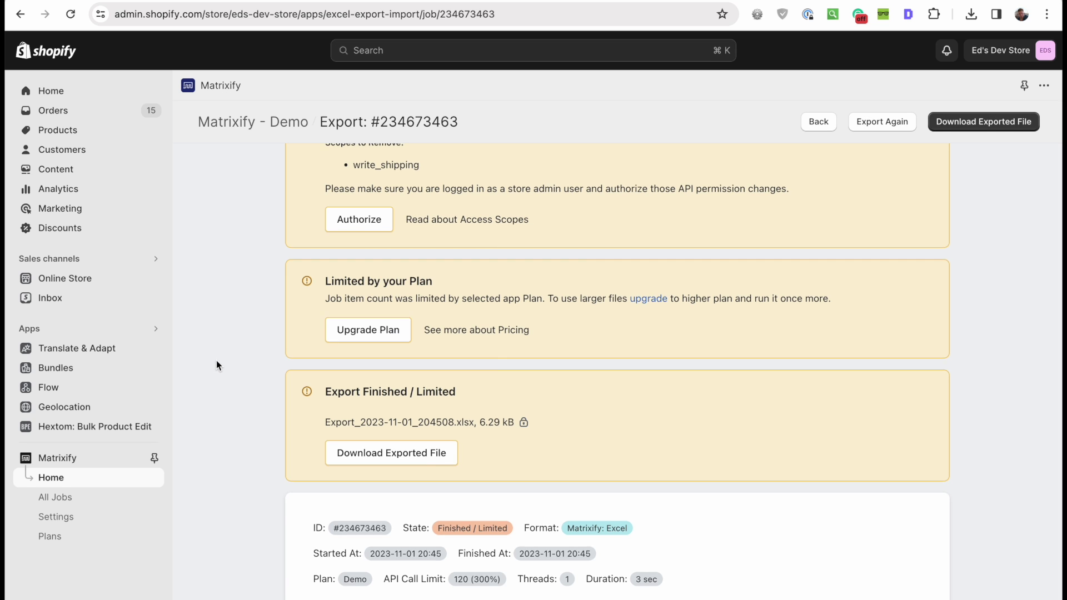
Step: Leave the finished Export_2023-11-01_204508.xlsx job page for the Matrixify home and its past jobs
scroll(215, 360, up, 3)
scroll(215, 360, down, 8)
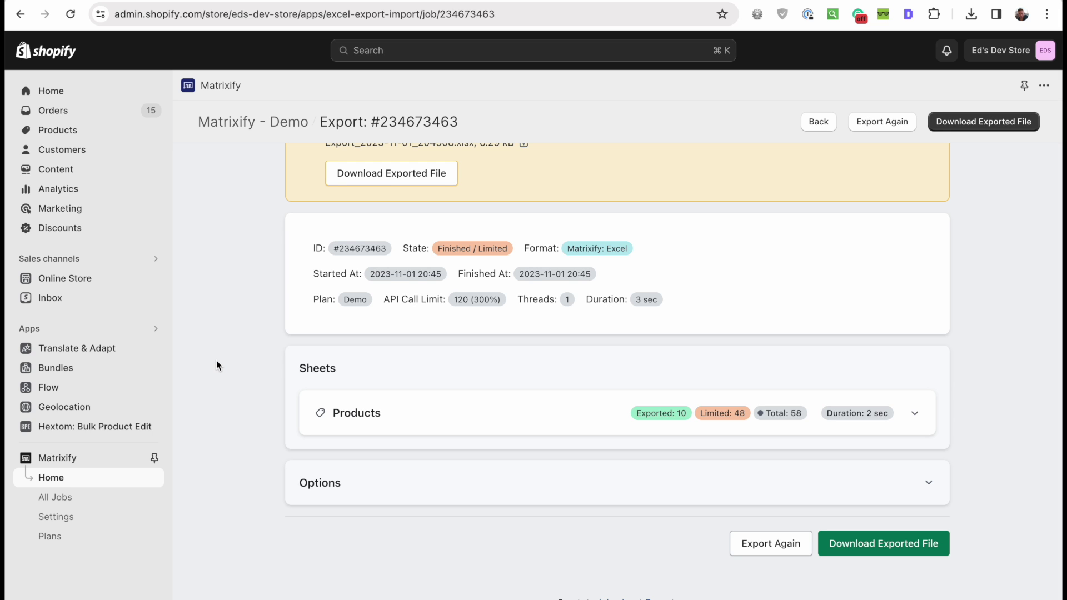
click(231, 86)
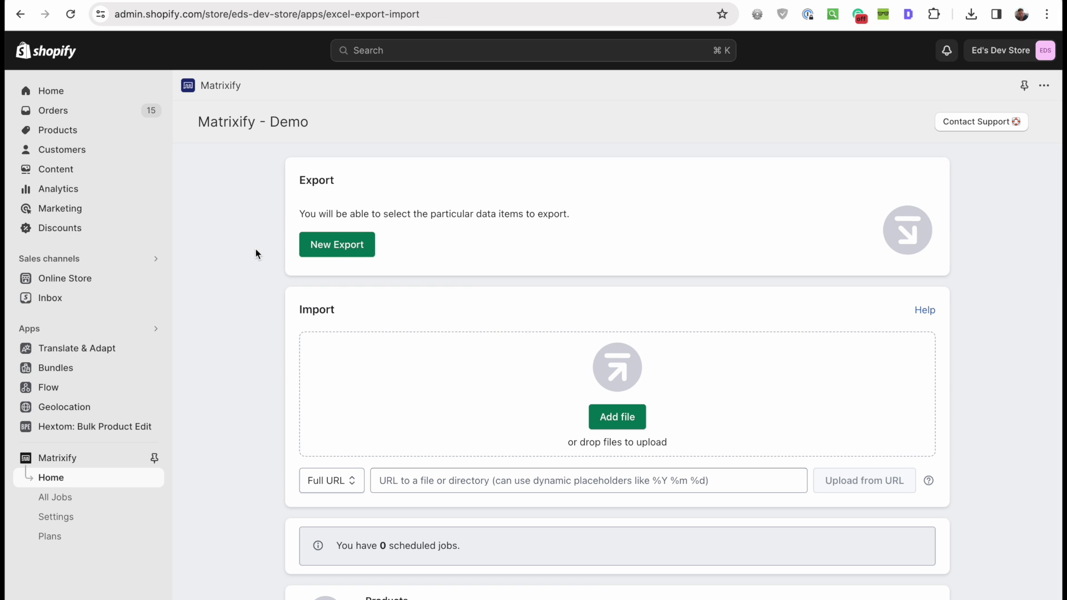
scroll(255, 254, down, 6)
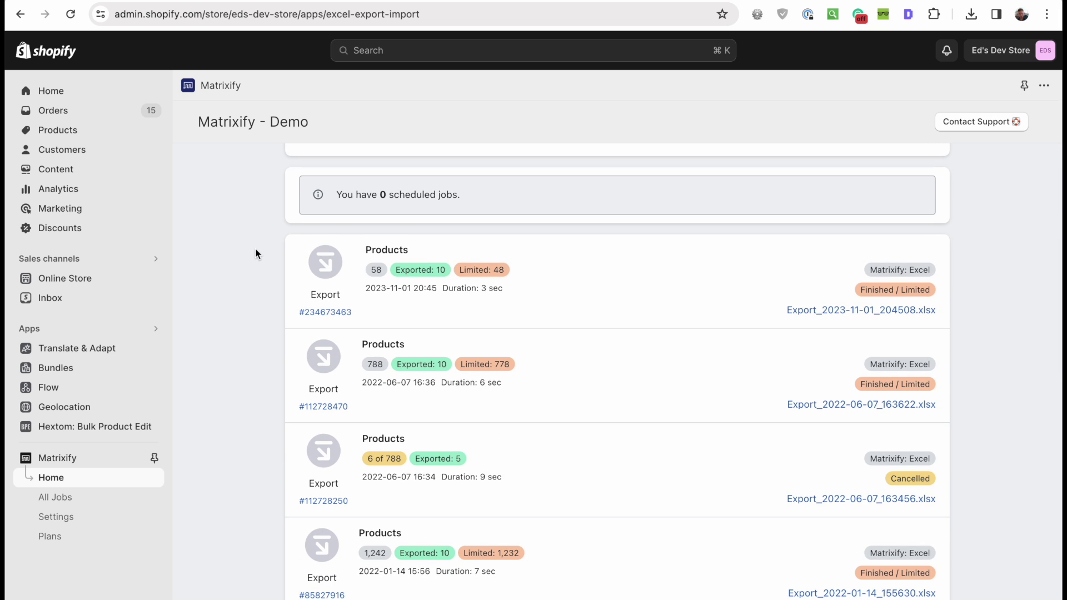
scroll(256, 253, up, 6)
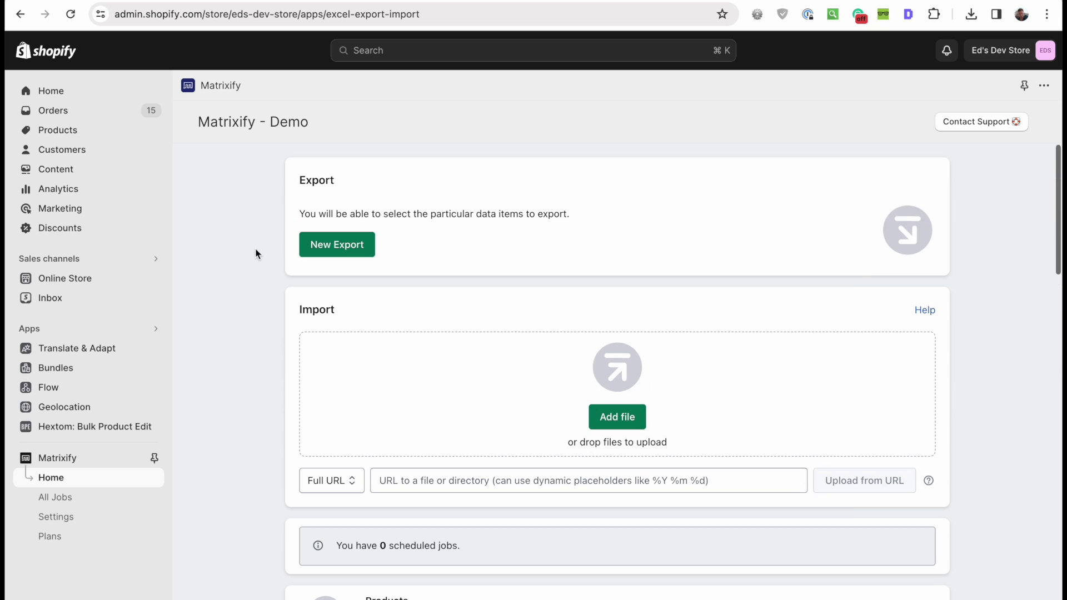
Step: Start a new export and expand the Products sheet's Basic Columns
click(353, 245)
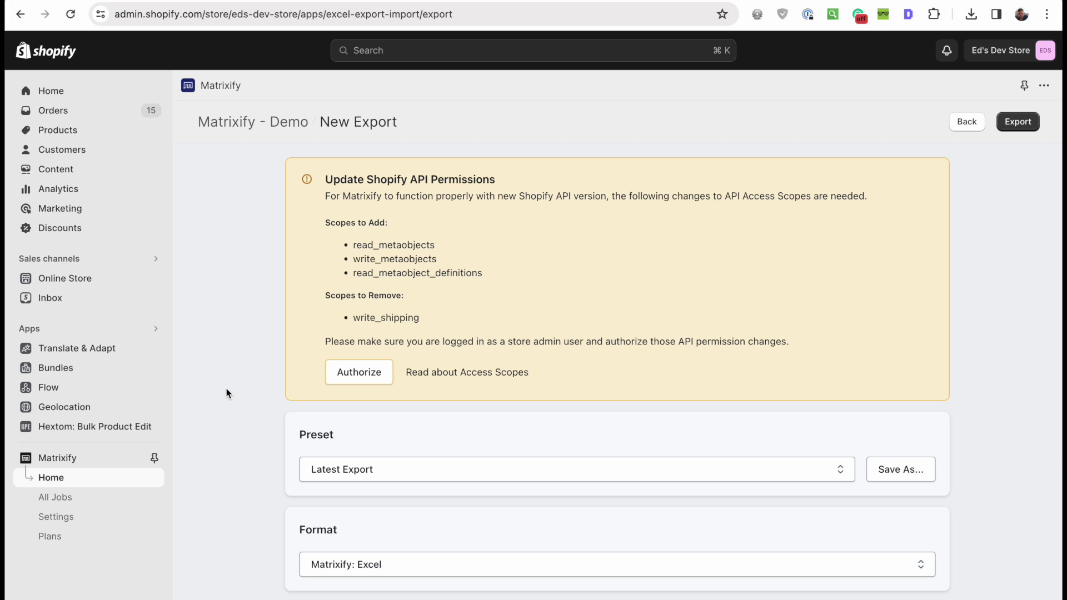
scroll(226, 393, down, 6)
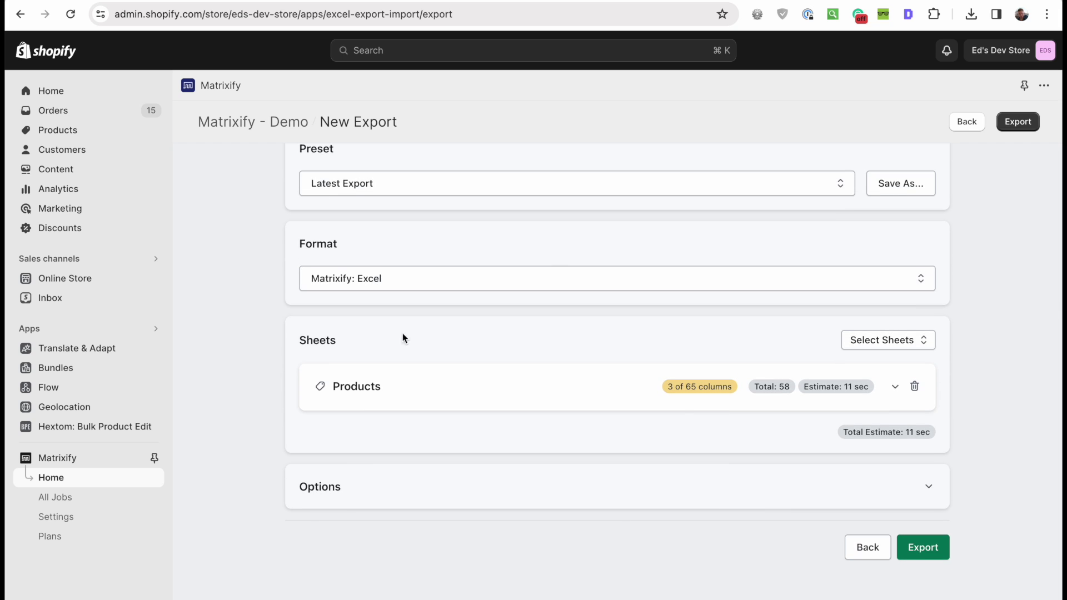
click(685, 403)
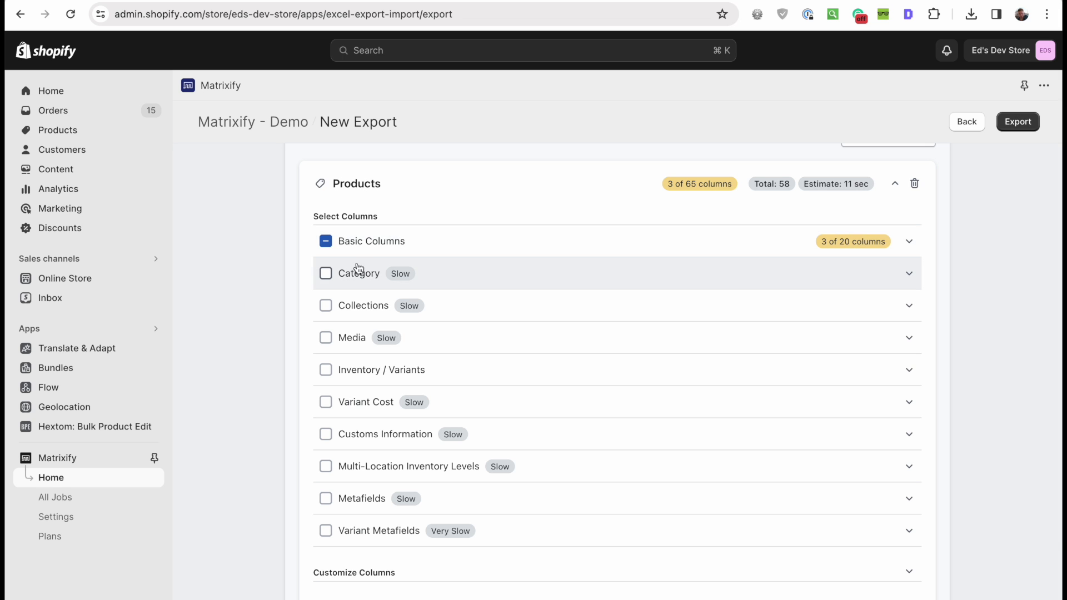
scroll(250, 267, down, 2)
click(417, 202)
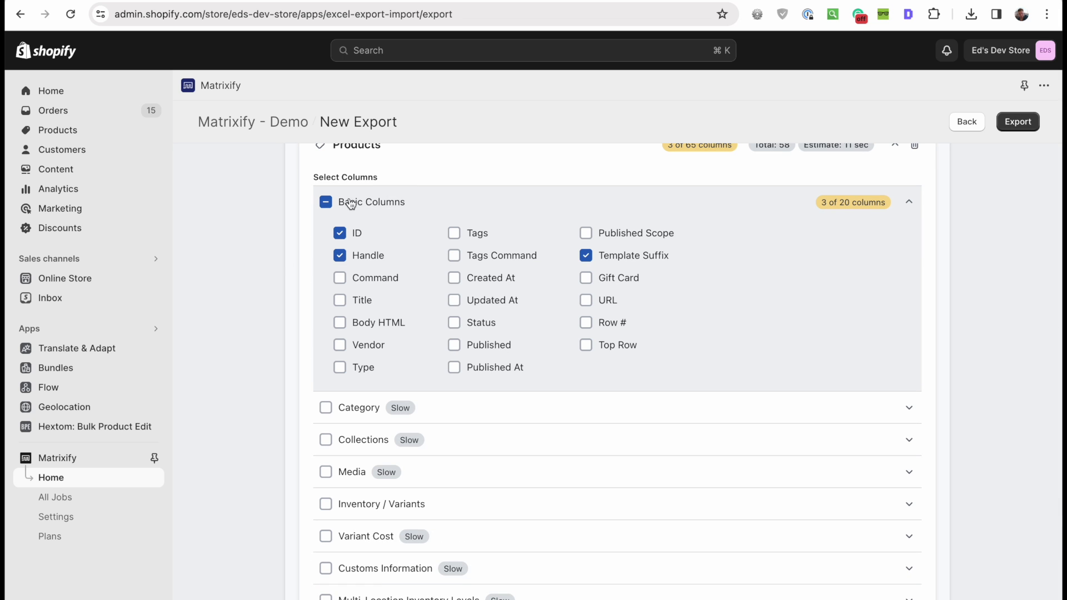
Step: Clear all basic columns, then include only ID, Handle and Template Suffix
click(326, 203)
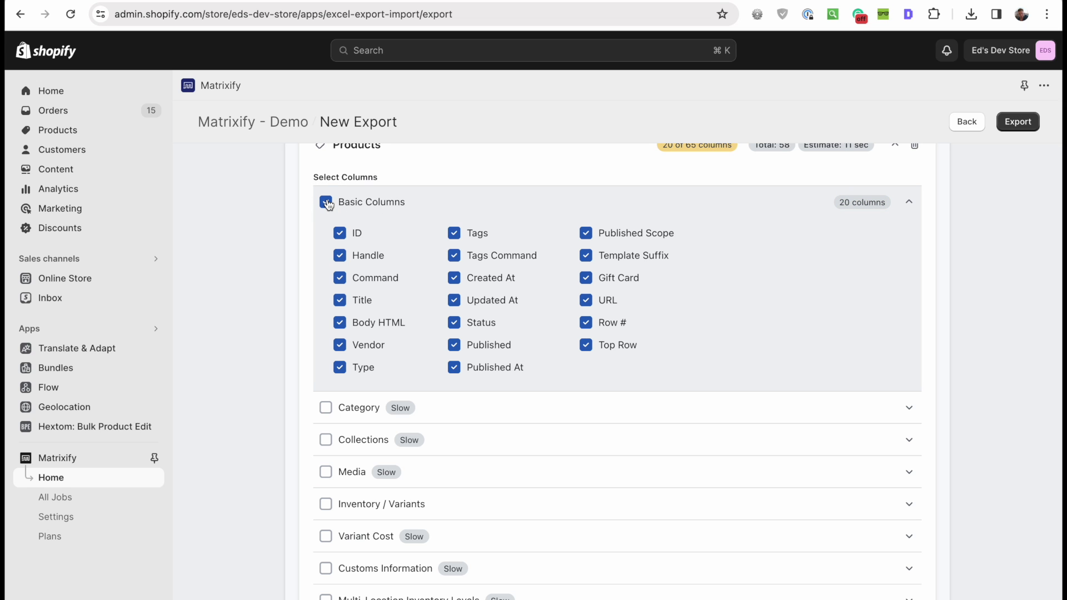
click(326, 203)
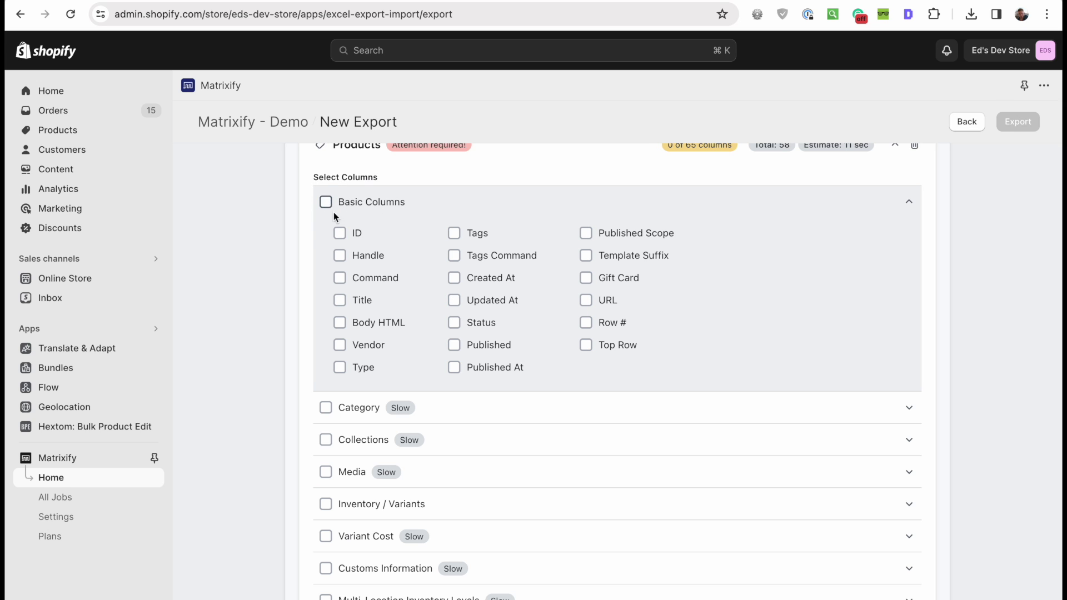
click(339, 233)
click(339, 255)
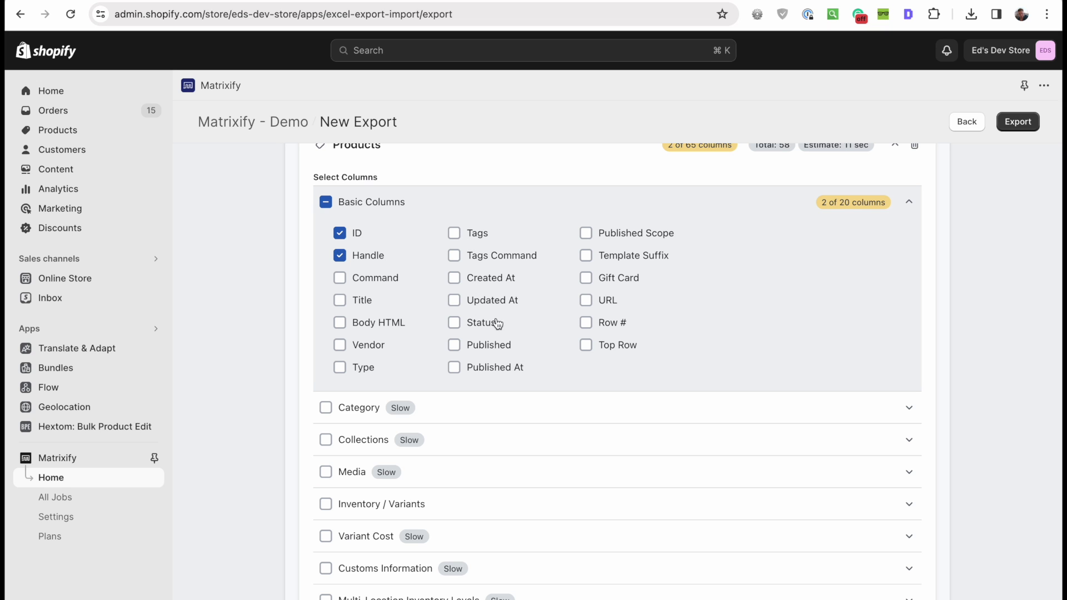
click(588, 257)
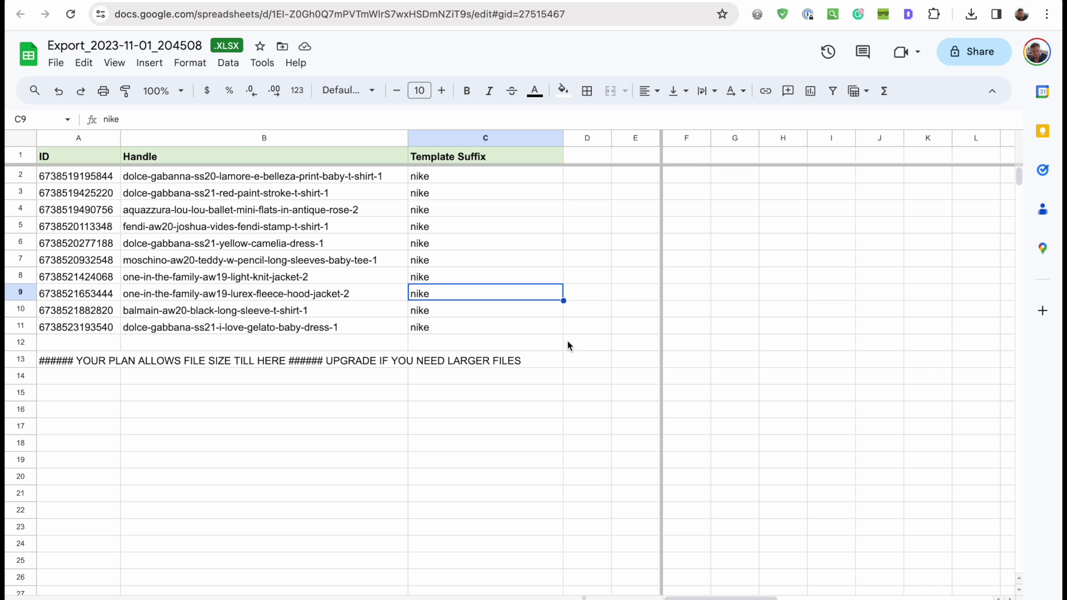
Step: Replace the nike Template Suffix in cell C2 with reebok
click(20, 360)
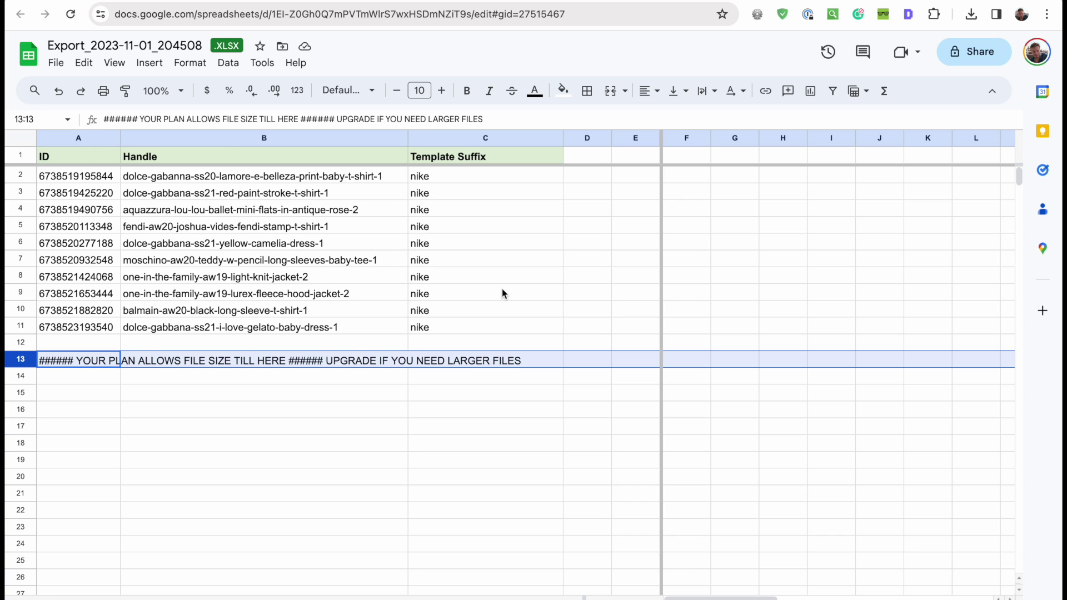
click(400, 481)
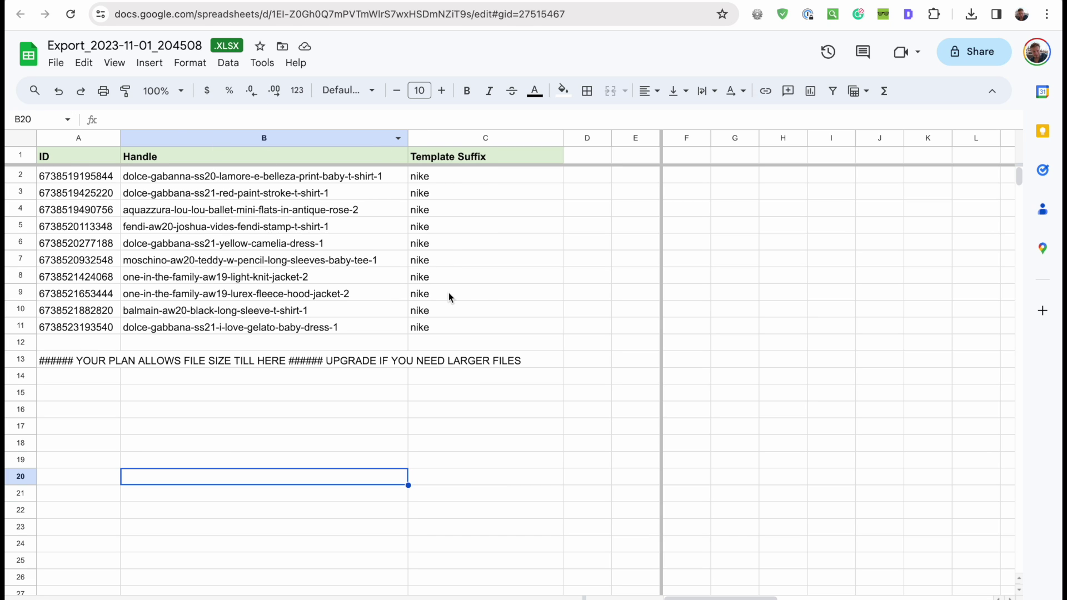
click(443, 180)
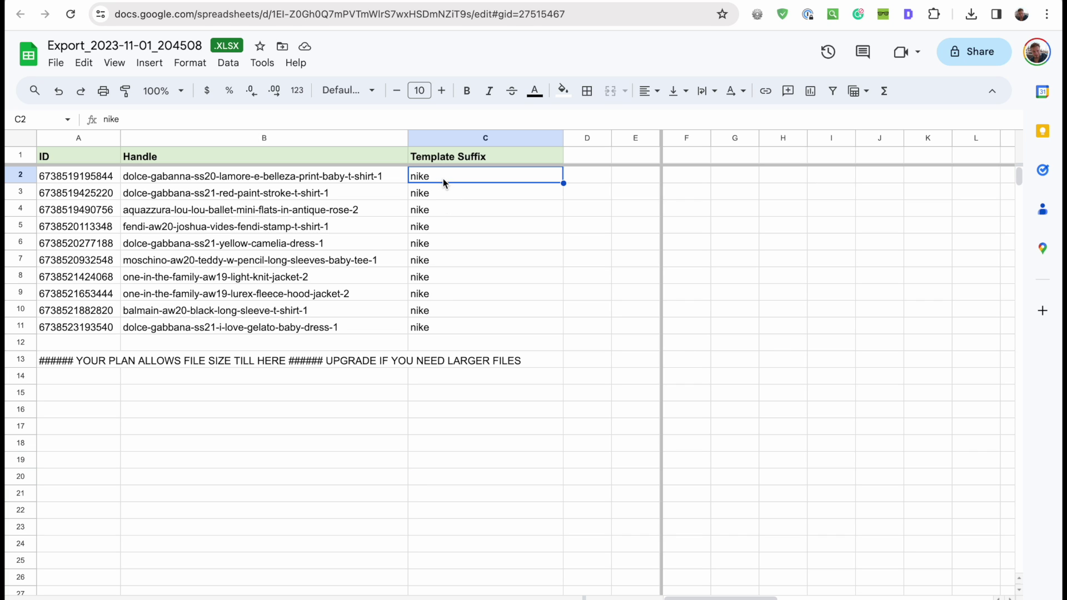
shift+click(454, 328)
text(reebok)
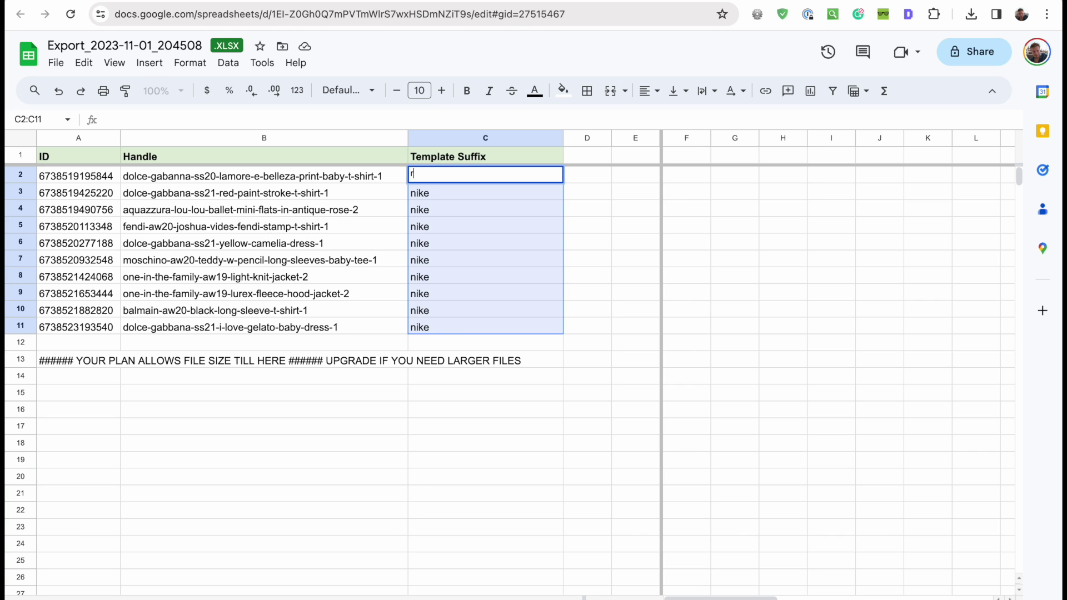
key(Return)
Step: Copy reebok into every Template Suffix cell from C2 to C11
key(ctrl+c)
shift+click(448, 328)
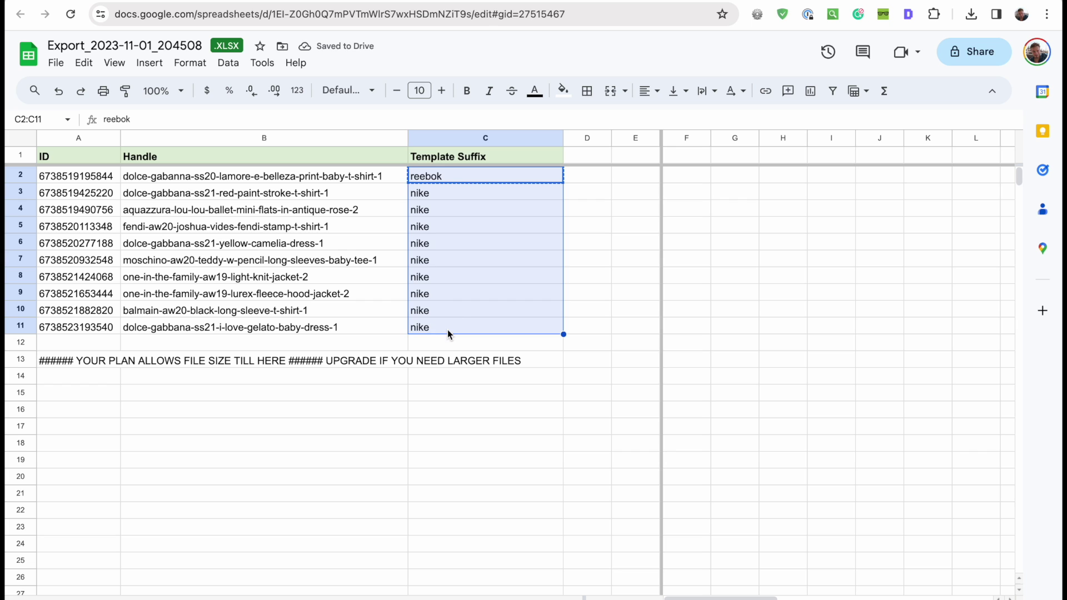
key(ctrl+v)
click(595, 258)
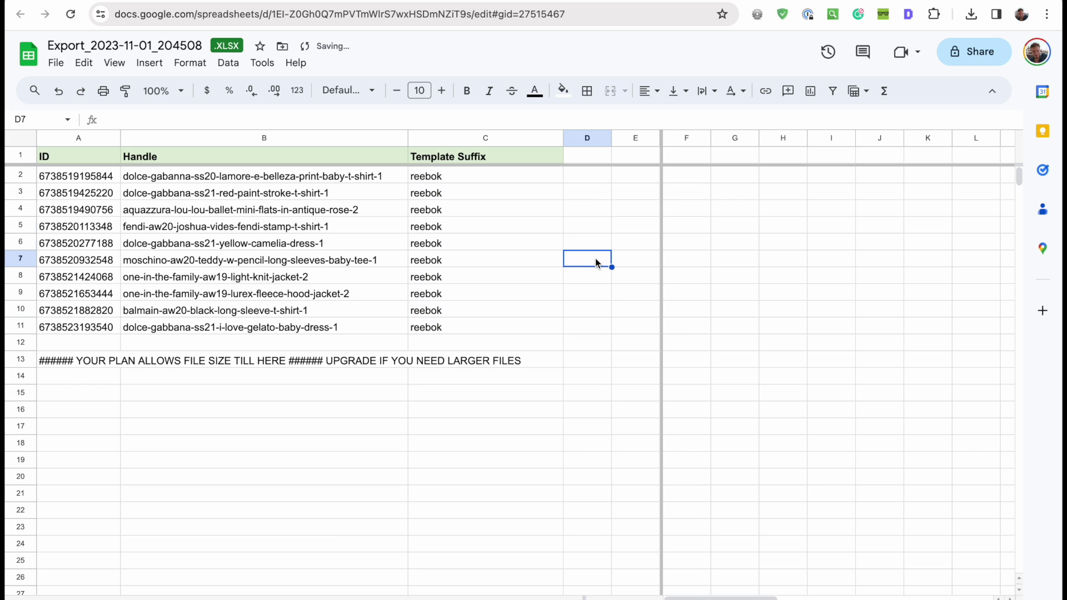
click(62, 64)
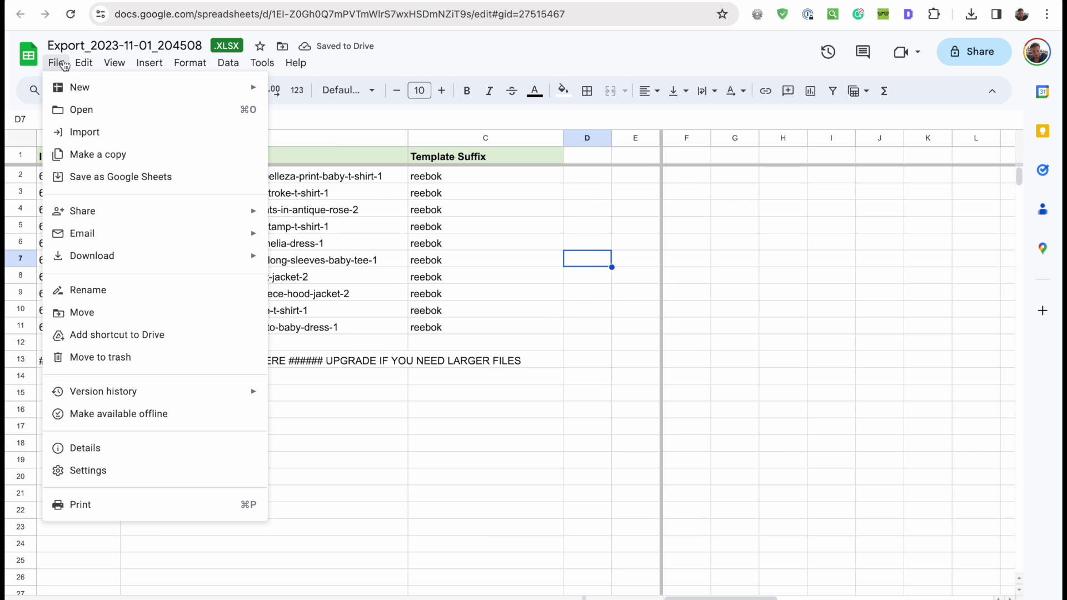
click(63, 63)
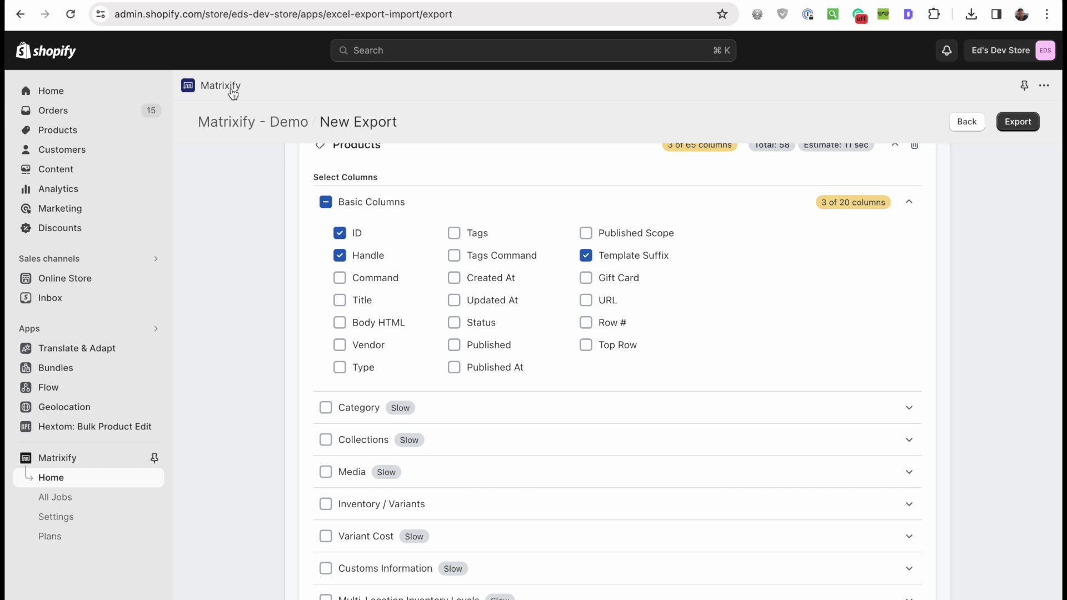
Step: Return from the New Export page to the Matrixify app home
click(221, 86)
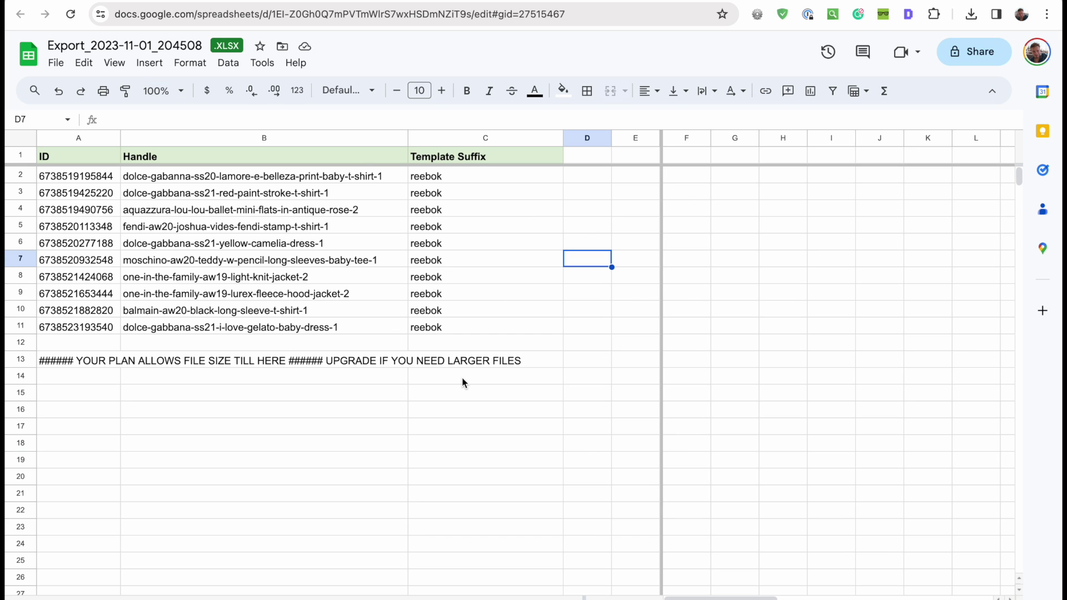
click(645, 1)
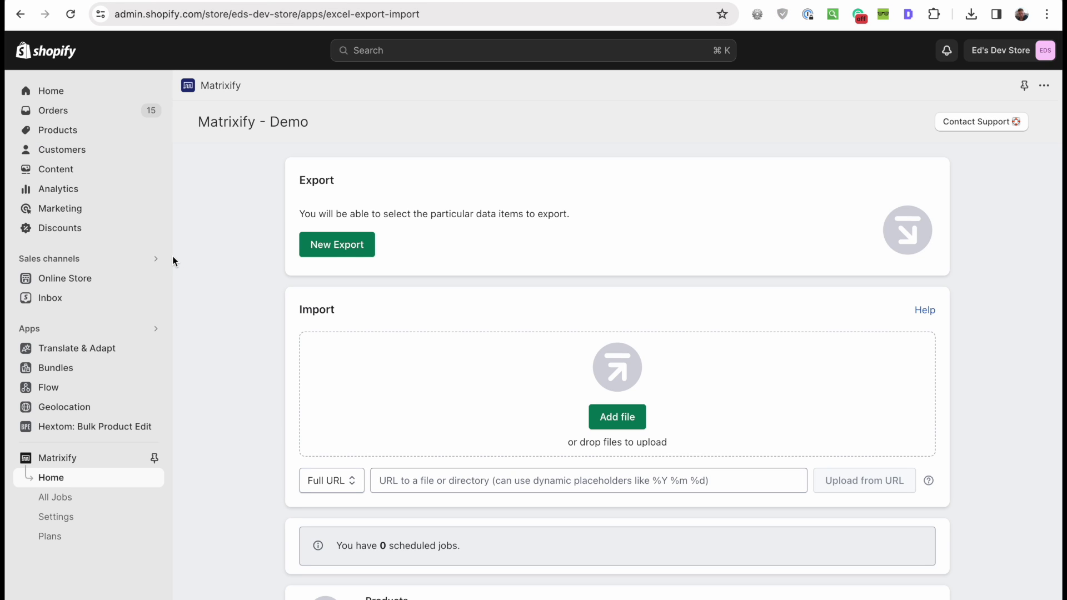
Step: Open the products list and launch Matrixify from its export options
click(76, 134)
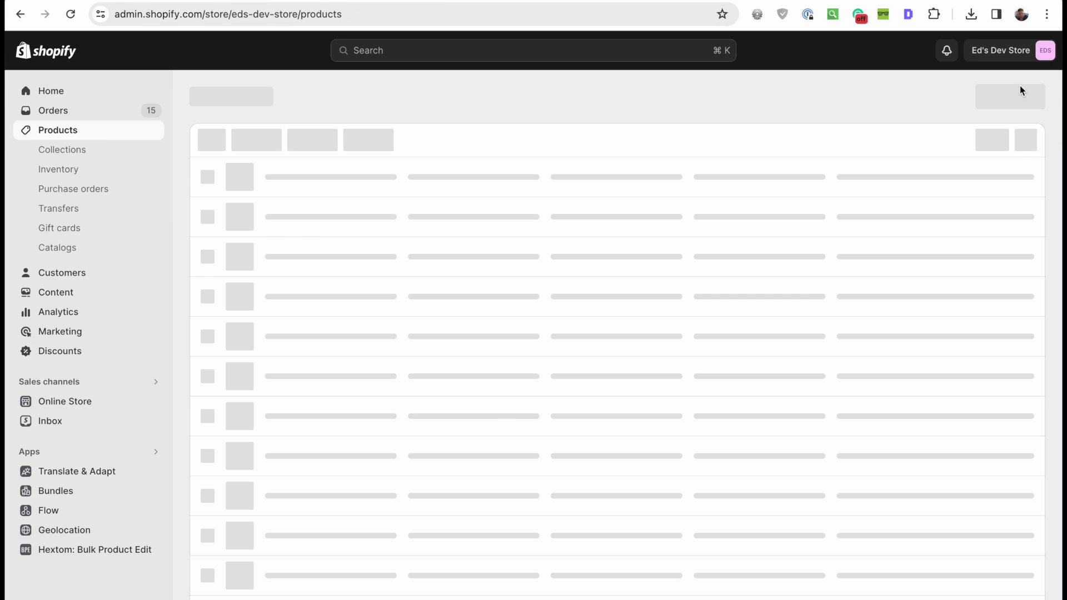
click(815, 96)
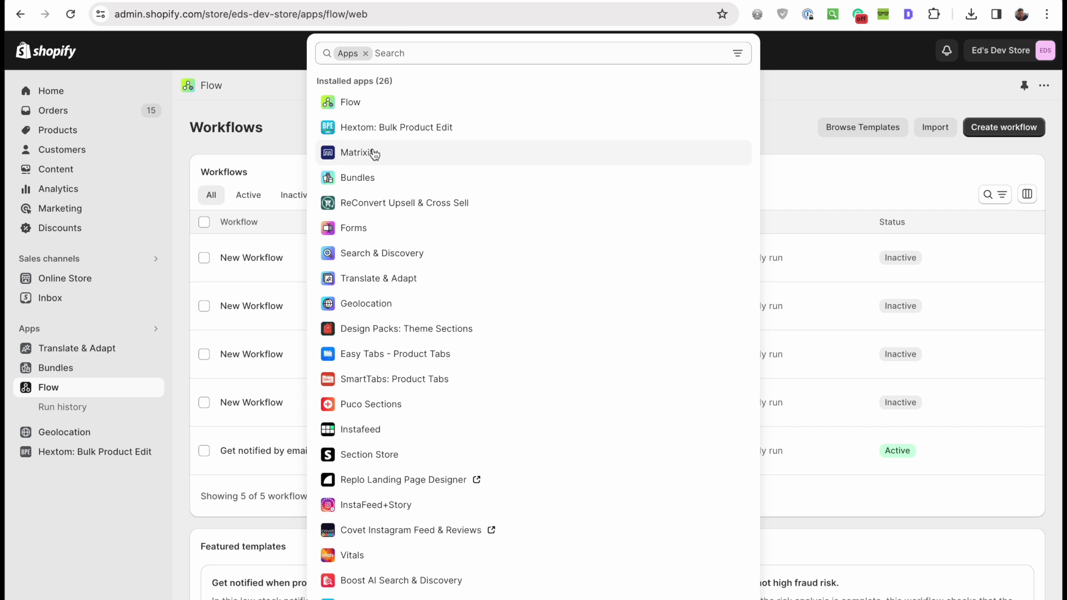
click(371, 152)
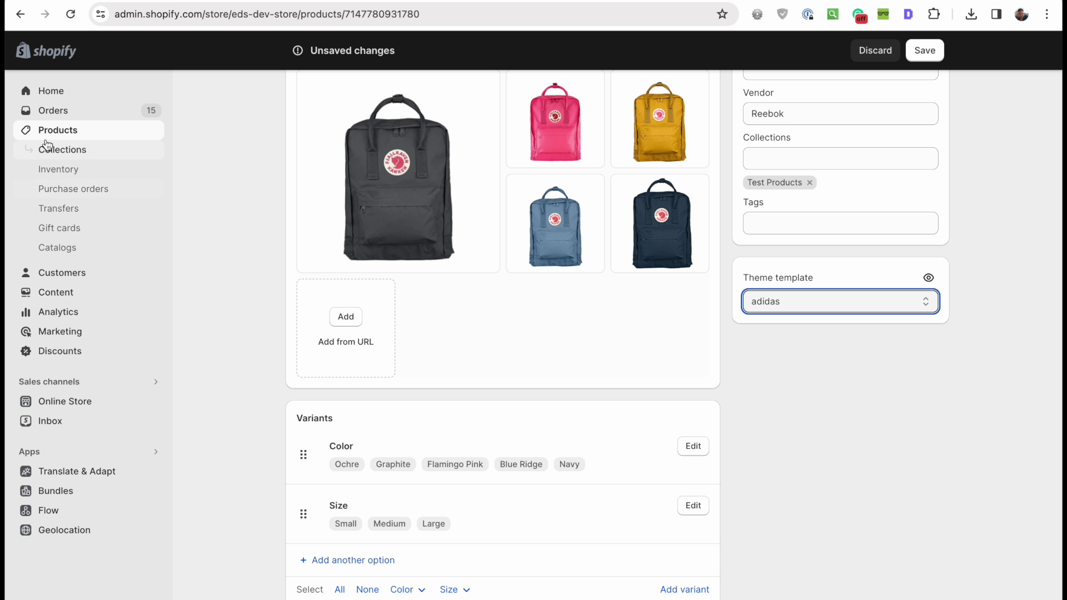
Step: Back on Products, discard unsaved changes, select all products and open Bulk edit
click(56, 129)
click(707, 368)
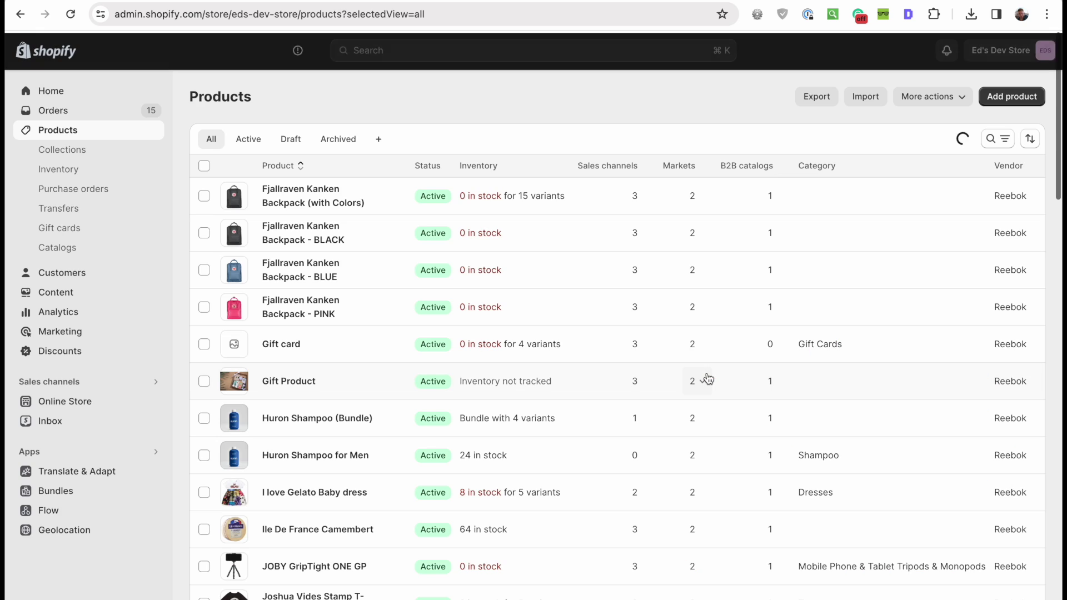
click(204, 165)
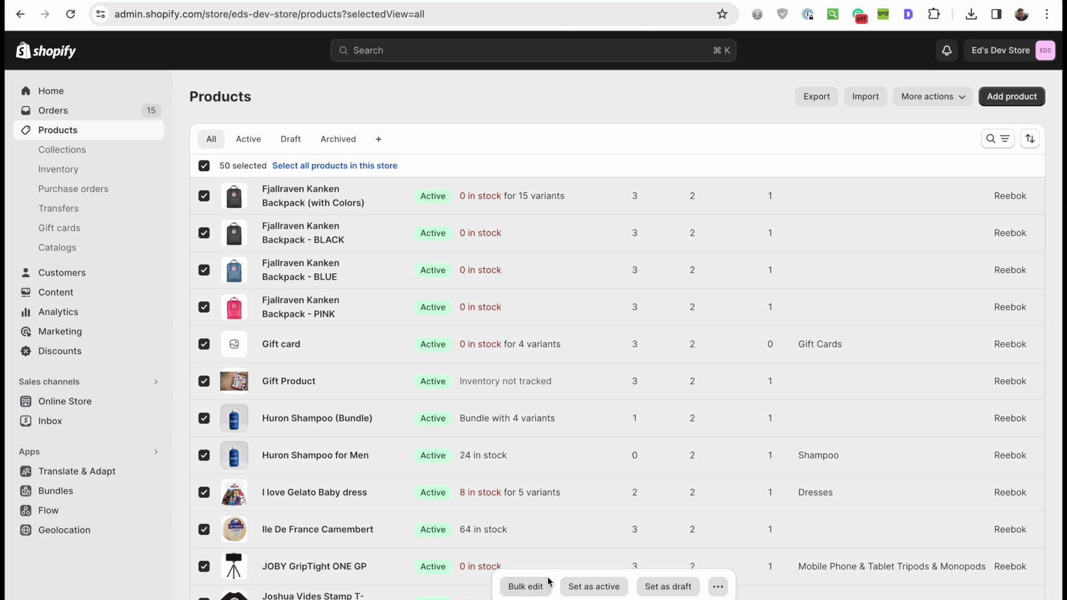
click(523, 588)
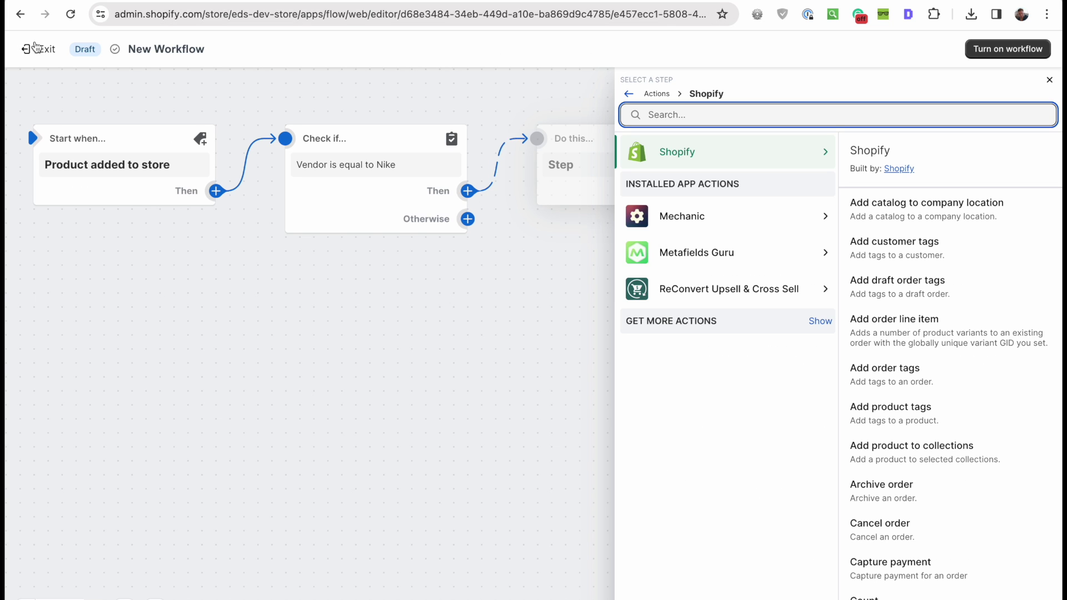
Step: Exit the theme editor and launch Hextom: Bulk Product Edit from the Apps sidebar
click(39, 49)
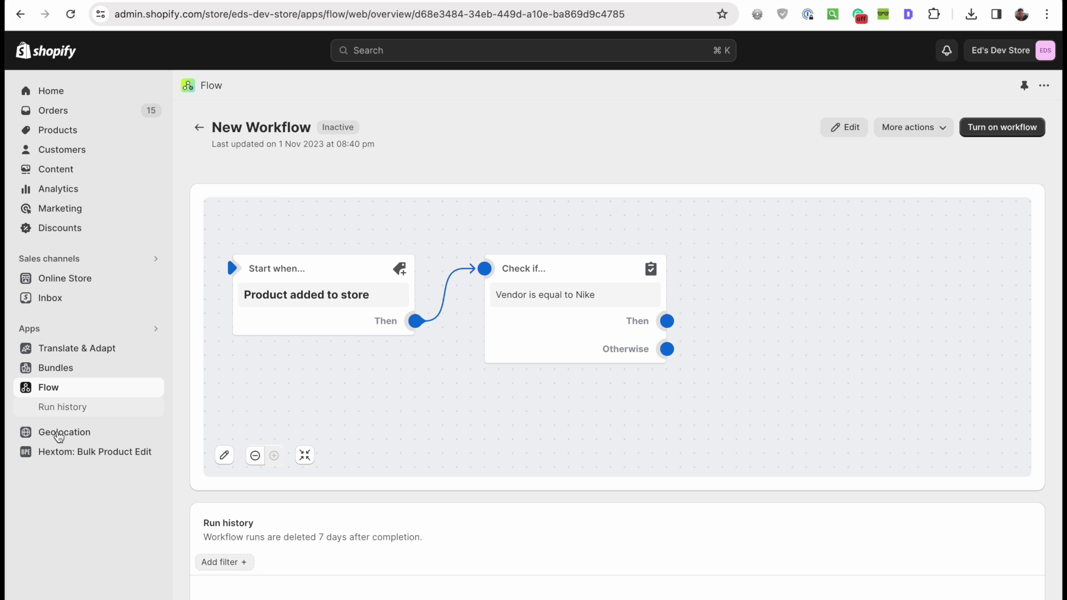
click(61, 450)
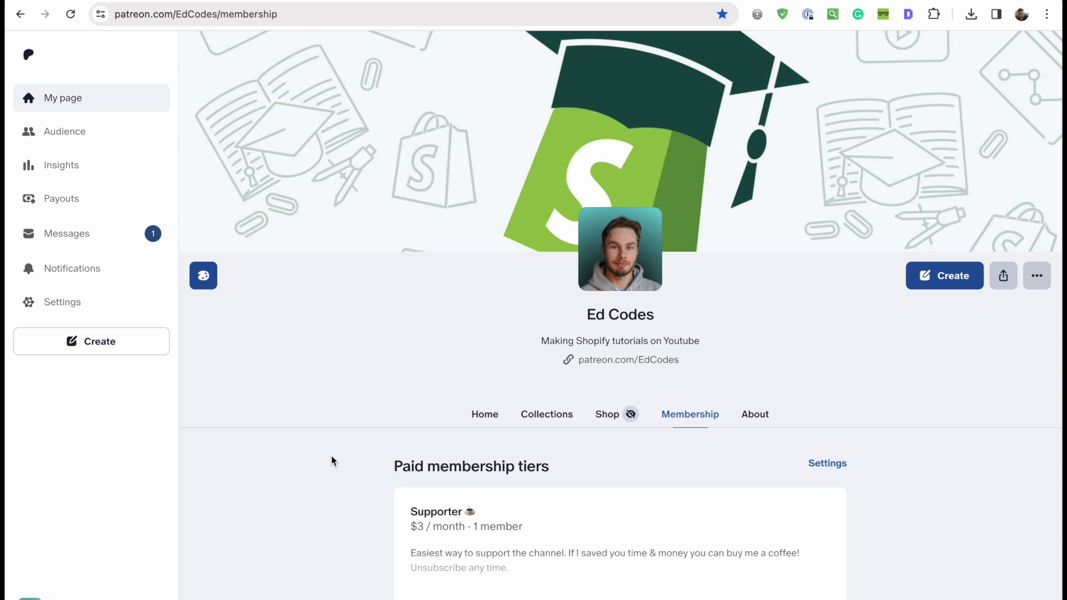
Step: Review the $3 Supporter and $10 Member tiers, highlighting the free video-solution text
scroll(358, 442, down, 5)
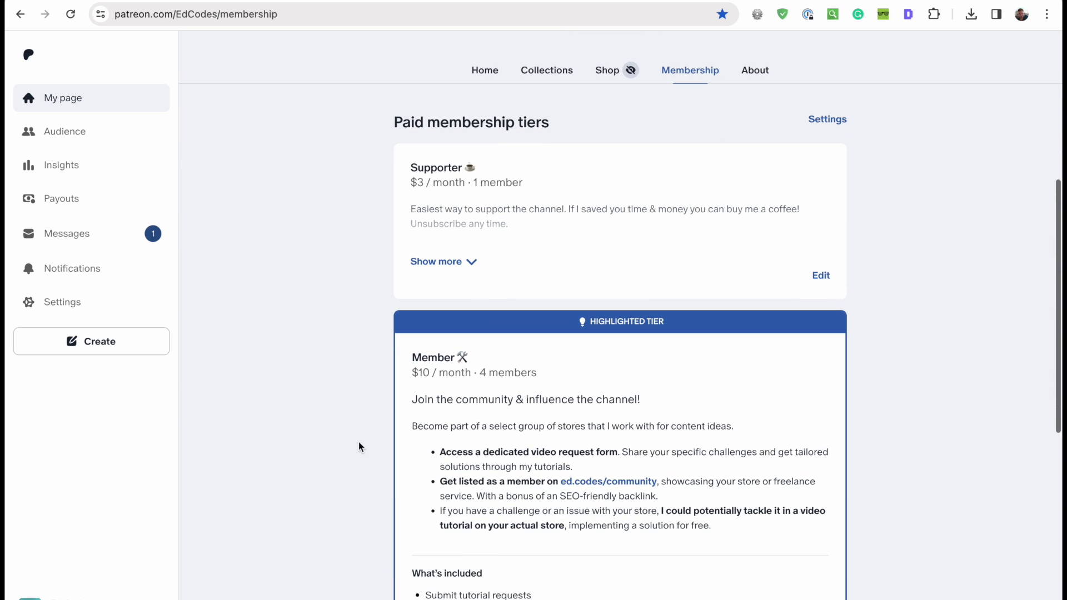
scroll(358, 443, down, 1)
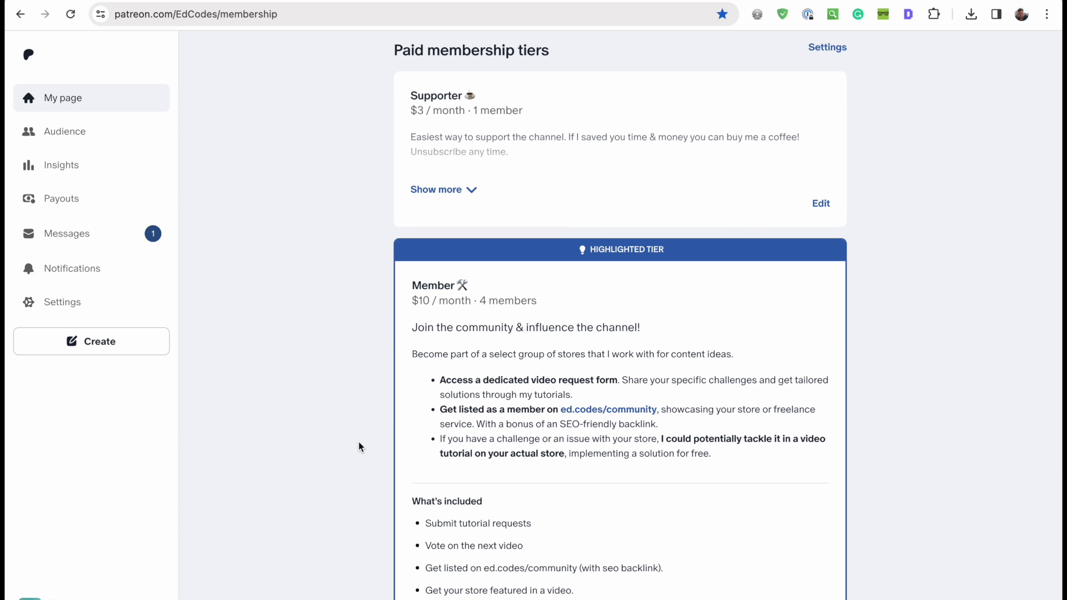
scroll(358, 443, down, 2)
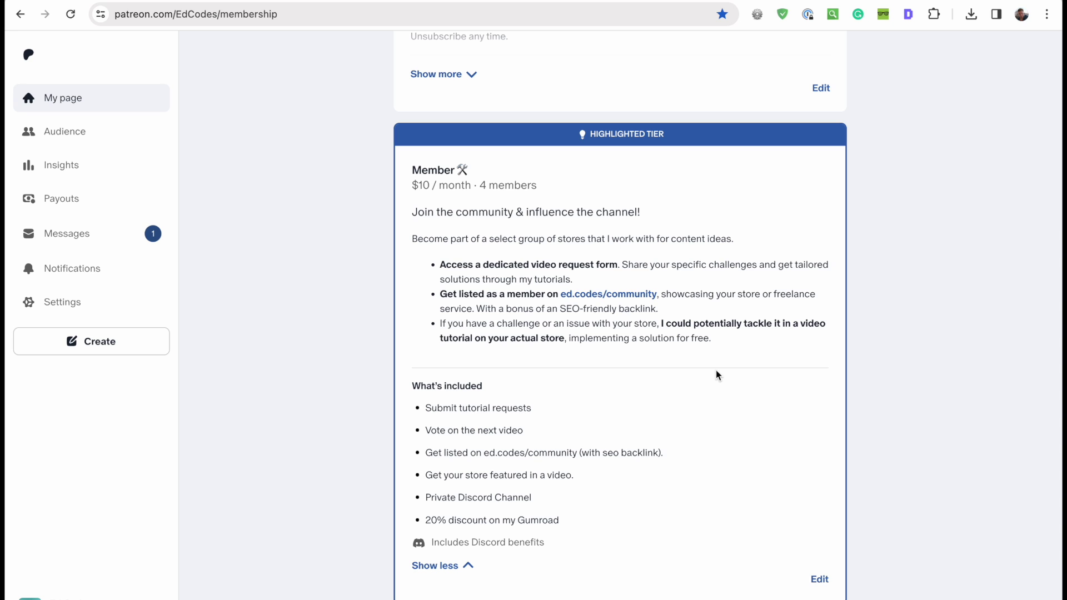
drag(662, 323, 757, 350)
click(724, 349)
drag(639, 337, 706, 339)
click(707, 339)
scroll(988, 282, up, 10)
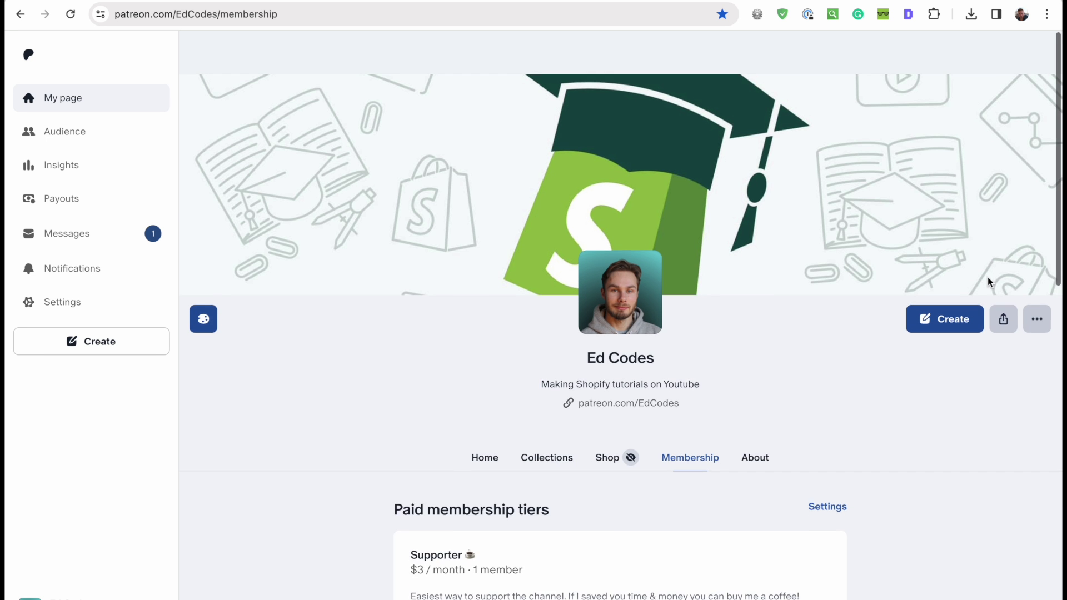